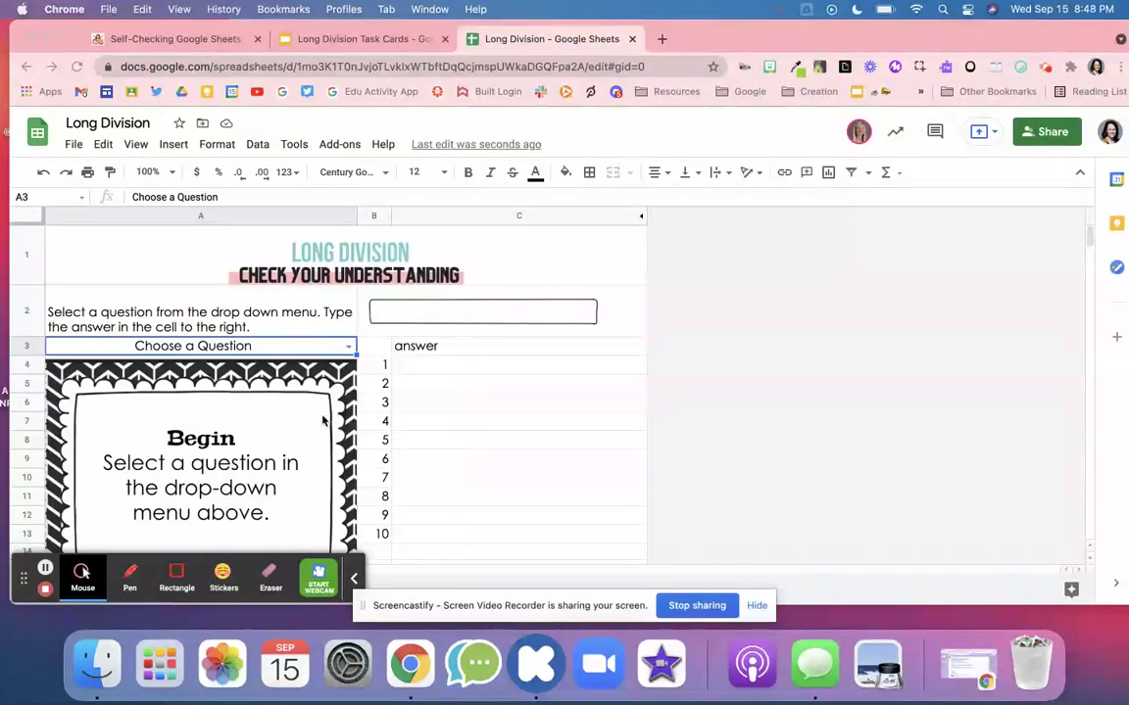
- Open the Self-Checking Google Sheets blog post and read down to the Spreadsheet and Slides template links
{"action": "left_click", "coordinate": [188, 41]}
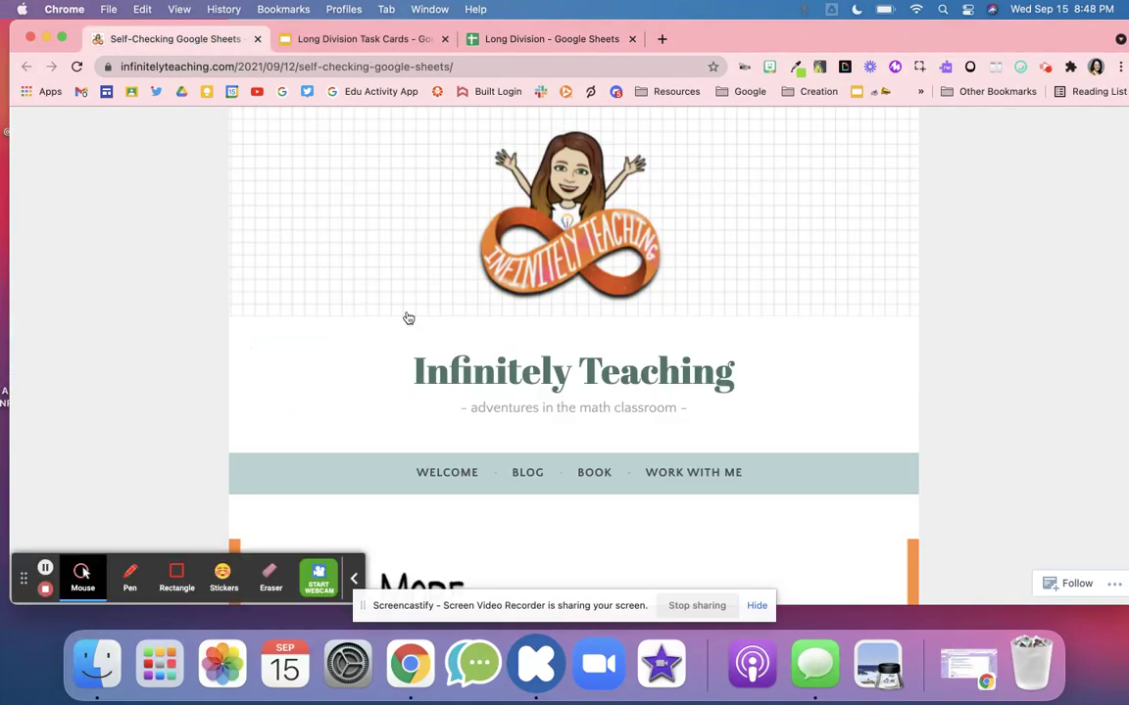
{"action": "scroll", "coordinate": [417, 339], "scroll_direction": "down", "scroll_amount": 10}
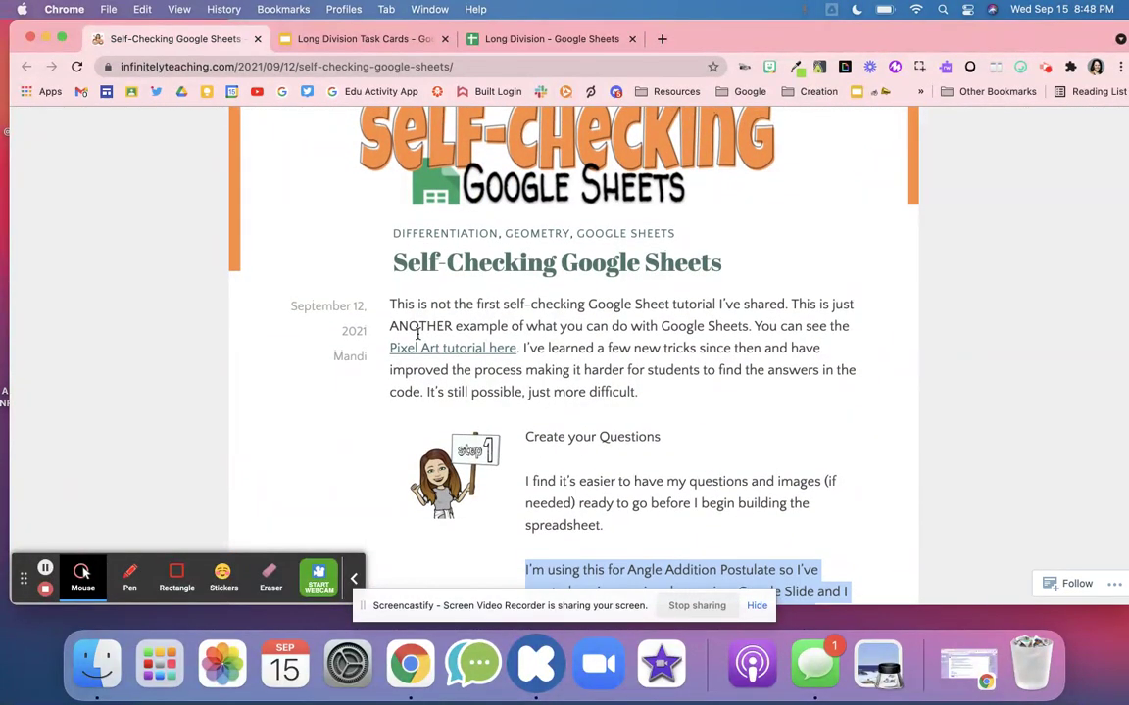
{"action": "scroll", "coordinate": [417, 334], "scroll_direction": "down", "scroll_amount": 15}
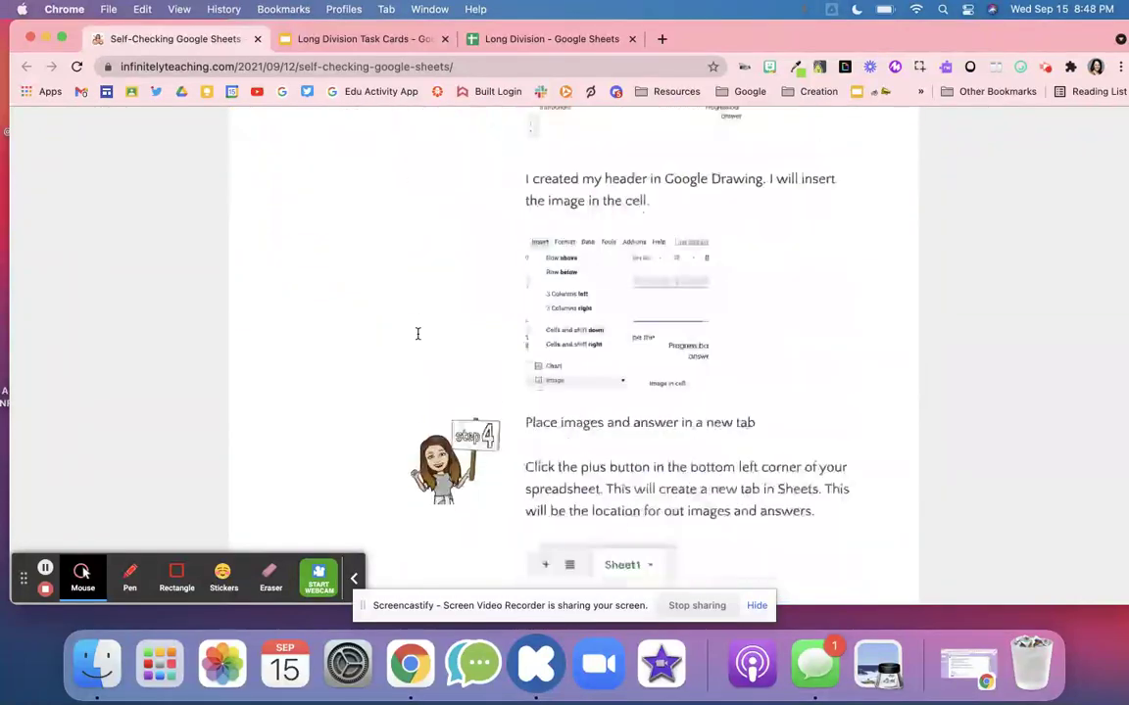
{"action": "scroll", "coordinate": [418, 334], "scroll_direction": "down", "scroll_amount": 20}
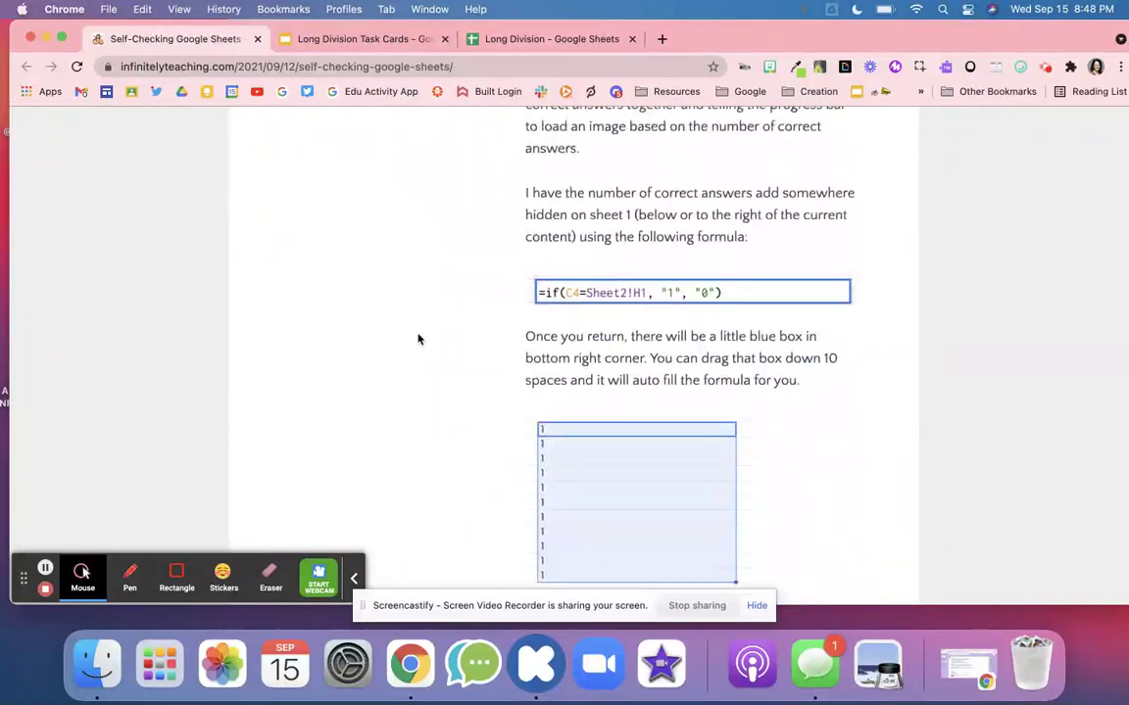
{"action": "scroll", "coordinate": [417, 339], "scroll_direction": "down", "scroll_amount": 20}
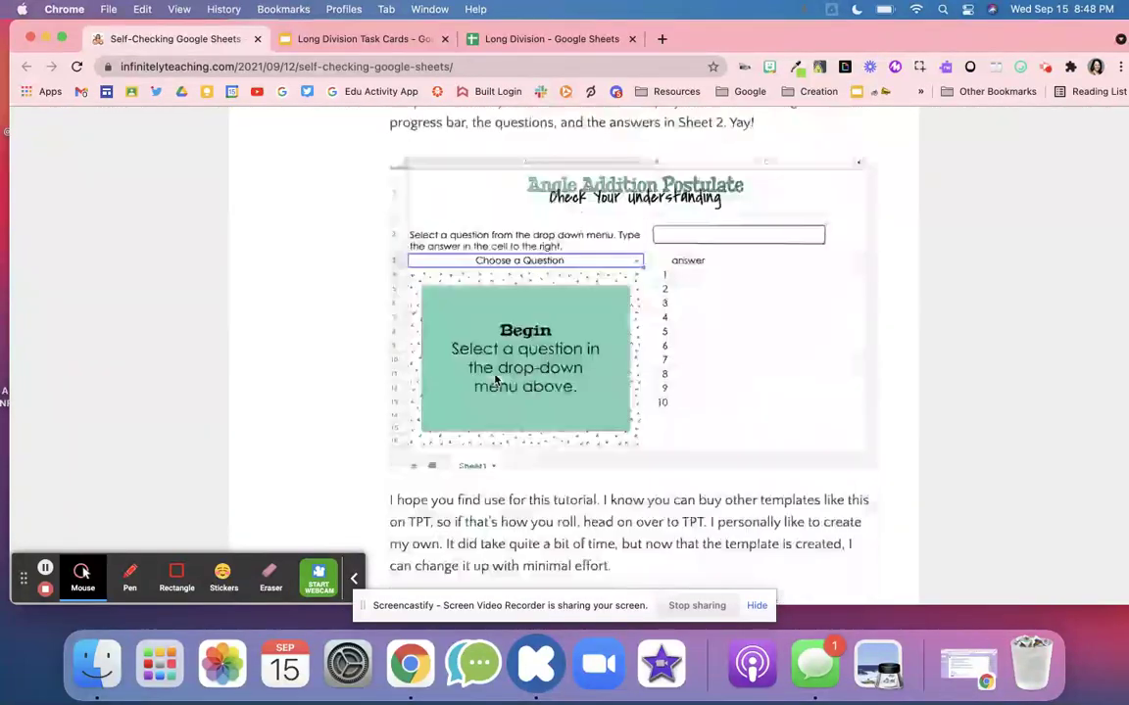
{"action": "scroll", "coordinate": [496, 381], "scroll_direction": "down", "scroll_amount": 10}
{"action": "scroll", "coordinate": [496, 382], "scroll_direction": "up", "scroll_amount": 10}
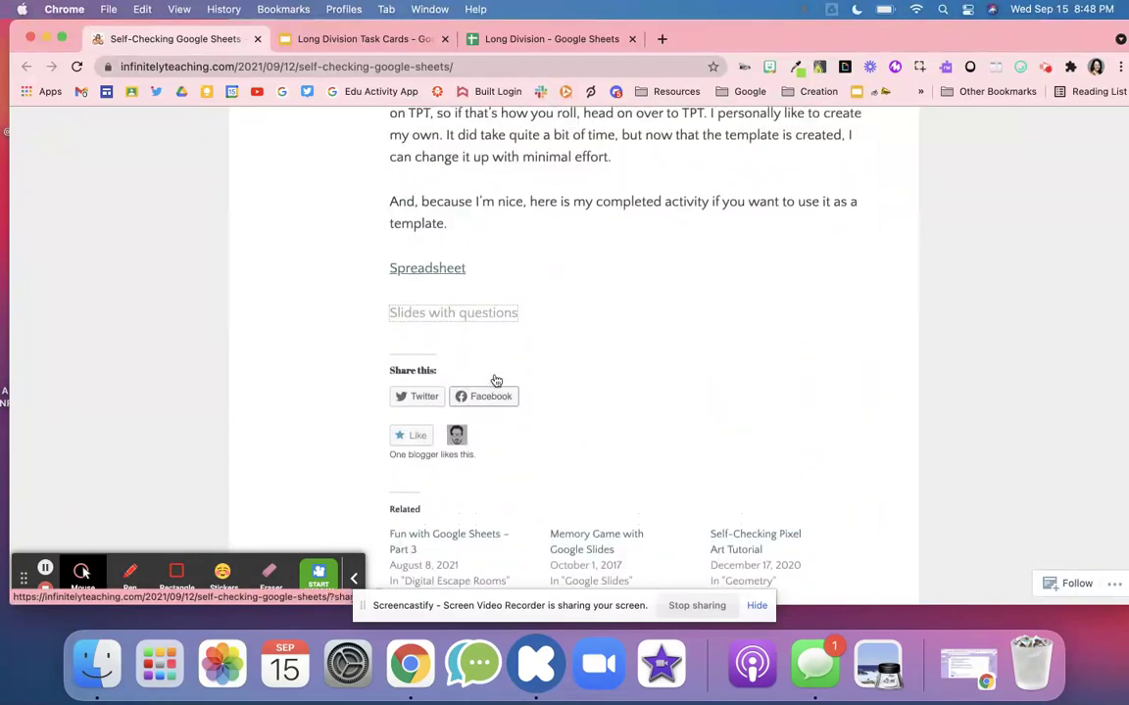
{"action": "scroll", "coordinate": [496, 382], "scroll_direction": "down", "scroll_amount": 1}
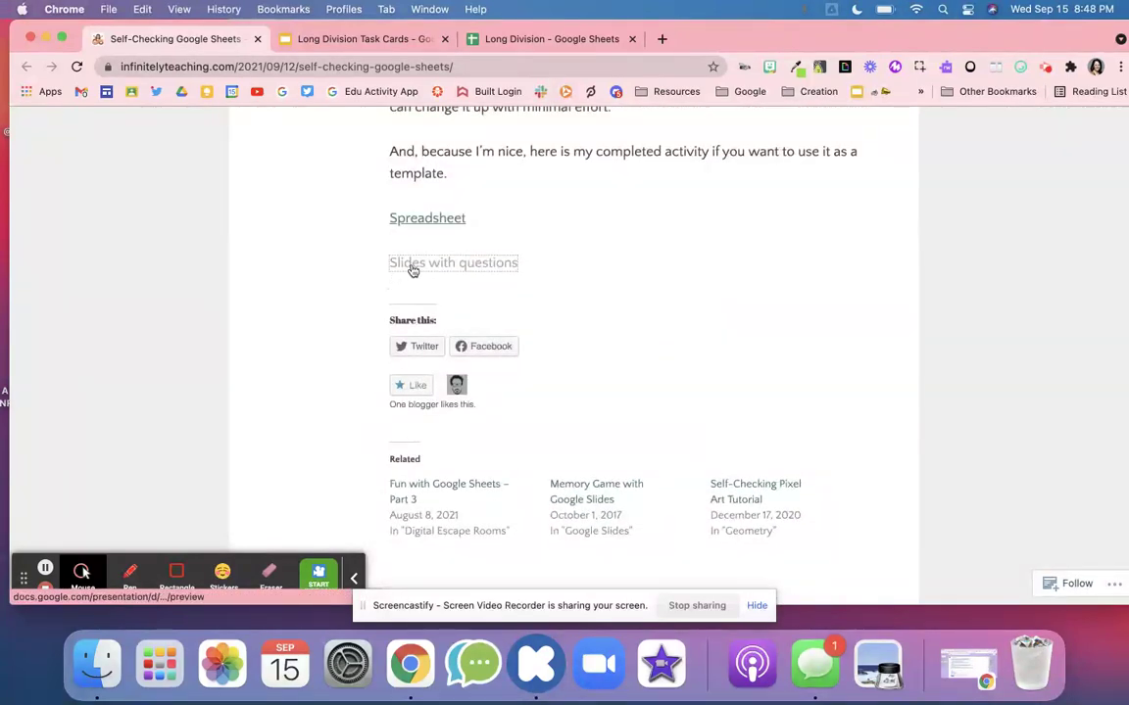
{"action": "left_click", "coordinate": [332, 255]}
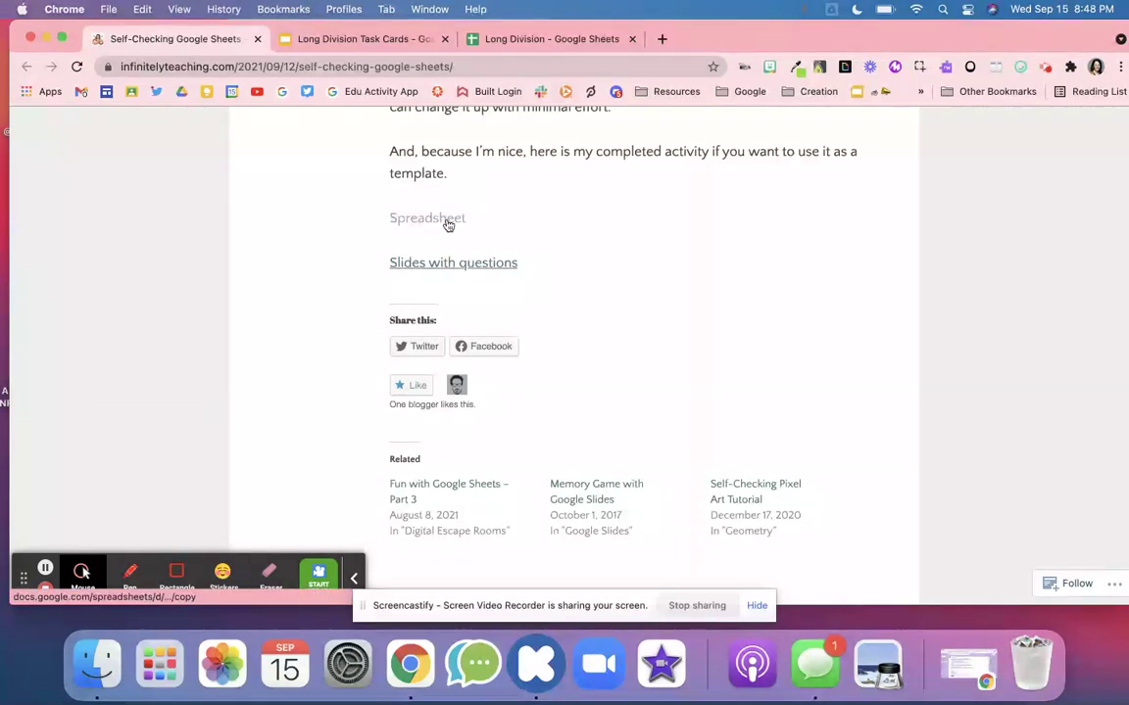
- Scroll back up through the blog post toward the top
{"action": "scroll", "coordinate": [452, 293], "scroll_direction": "down", "scroll_amount": 10}
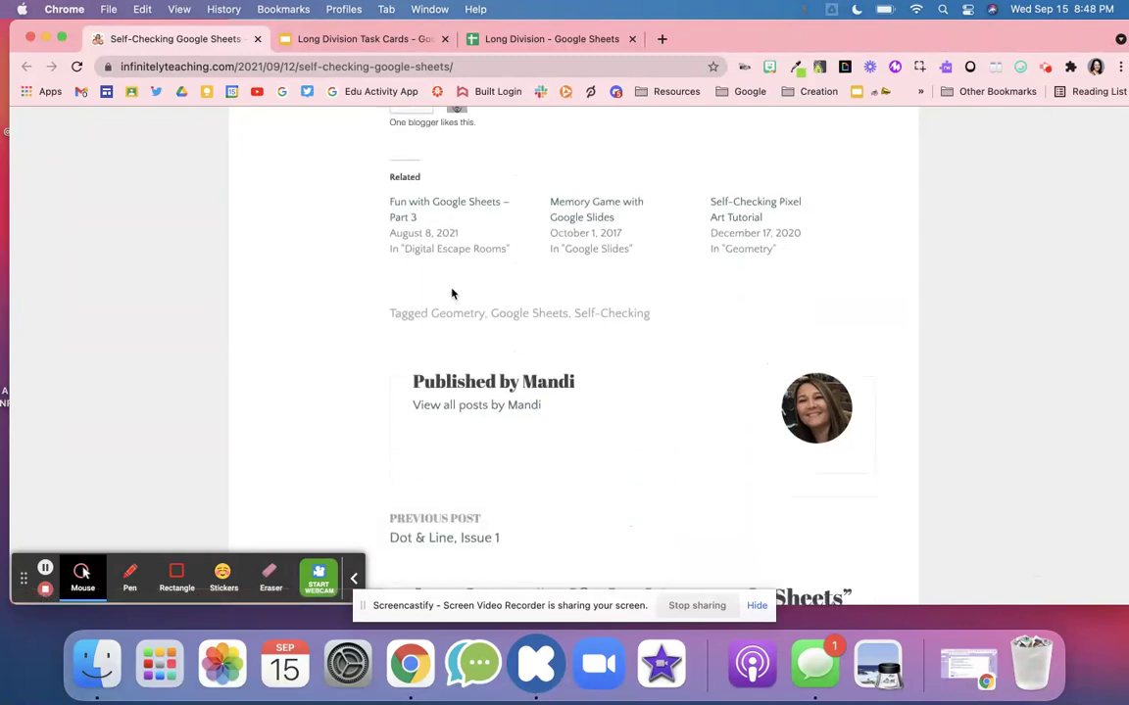
{"action": "scroll", "coordinate": [452, 293], "scroll_direction": "up", "scroll_amount": 2}
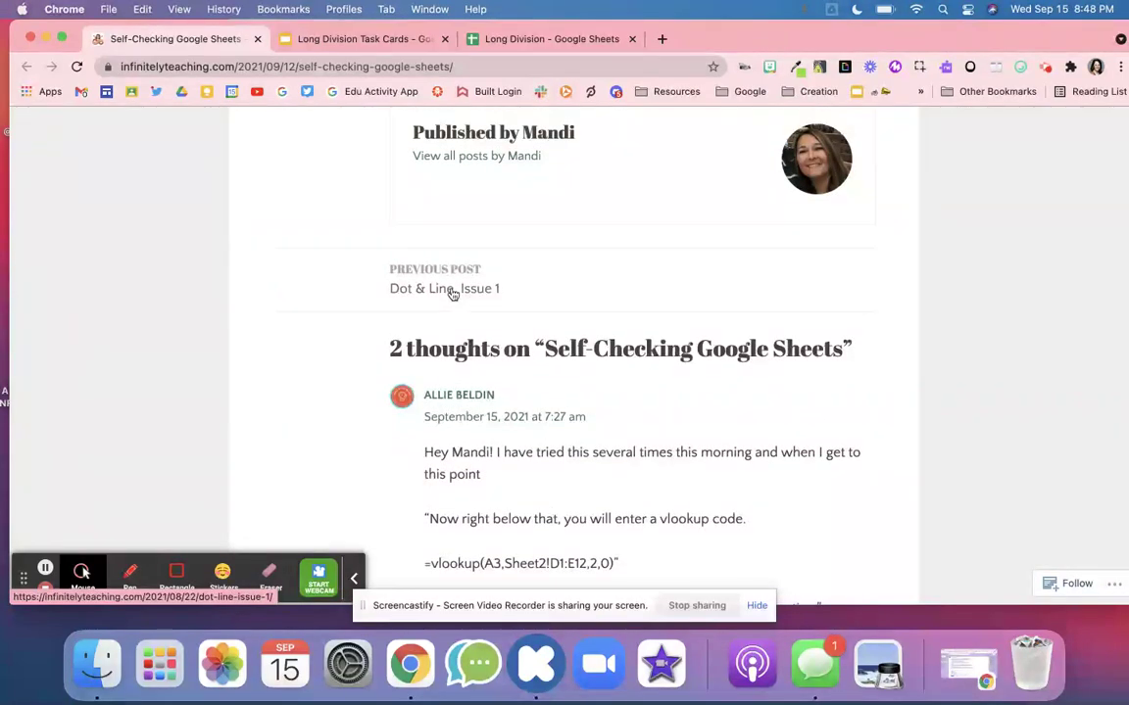
{"action": "scroll", "coordinate": [645, 182], "scroll_direction": "up", "scroll_amount": 12}
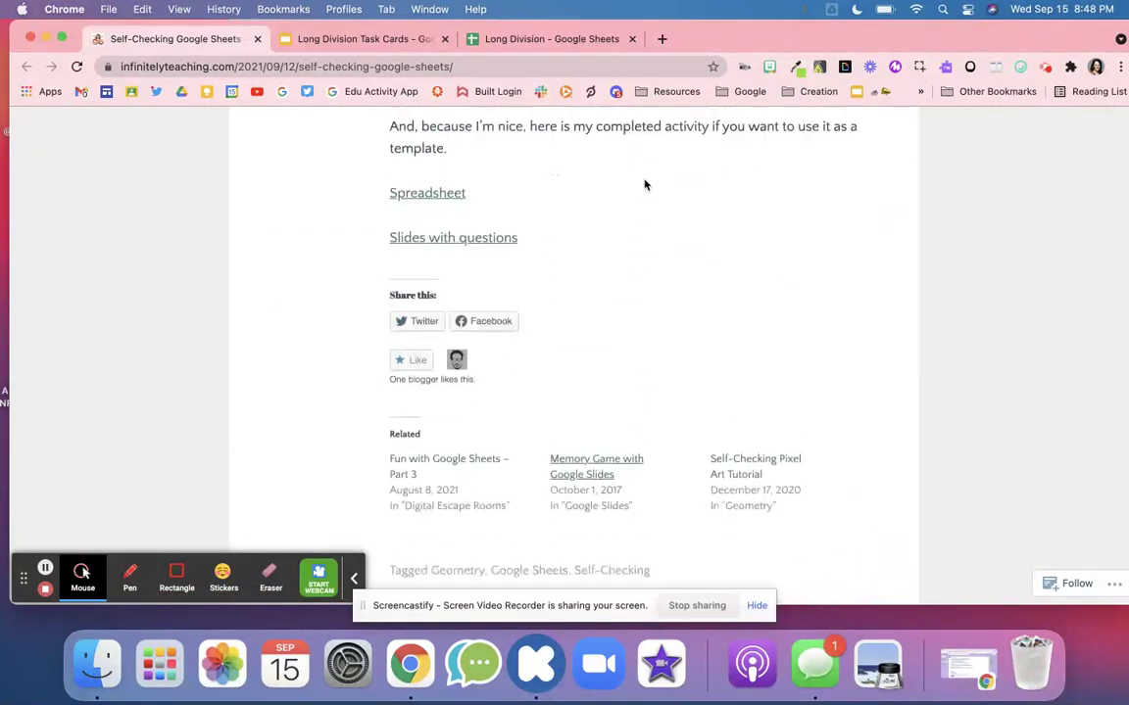
{"action": "scroll", "coordinate": [645, 184], "scroll_direction": "up", "scroll_amount": 5}
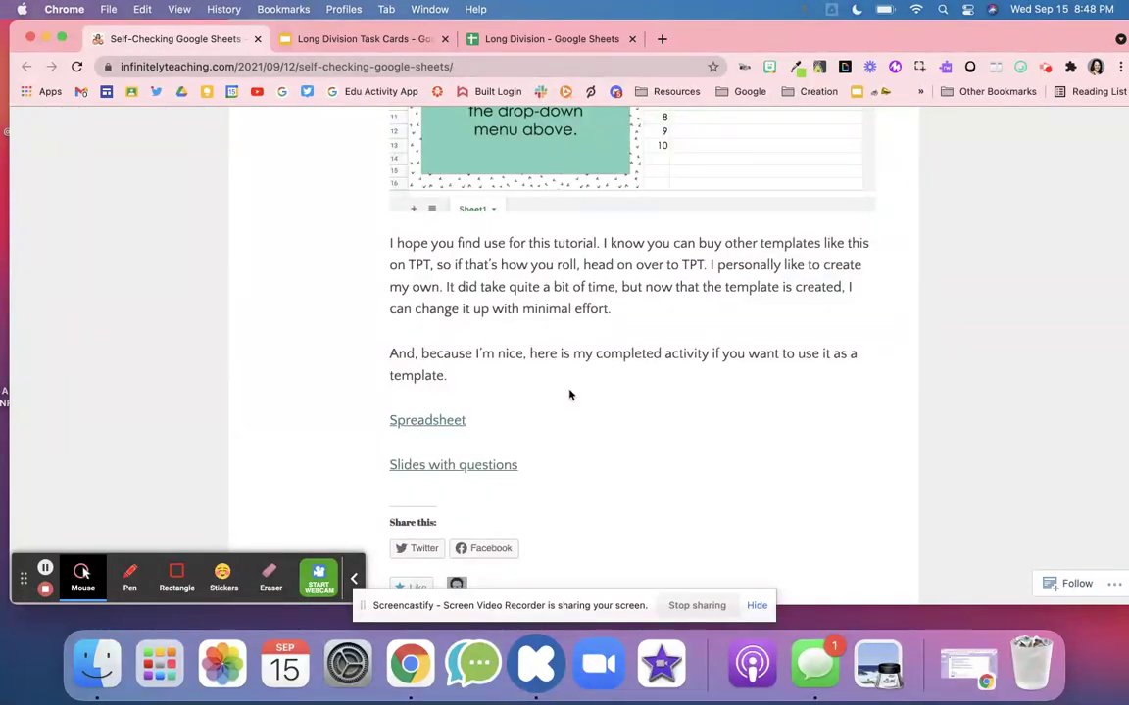
{"action": "scroll", "coordinate": [569, 395], "scroll_direction": "up", "scroll_amount": 5}
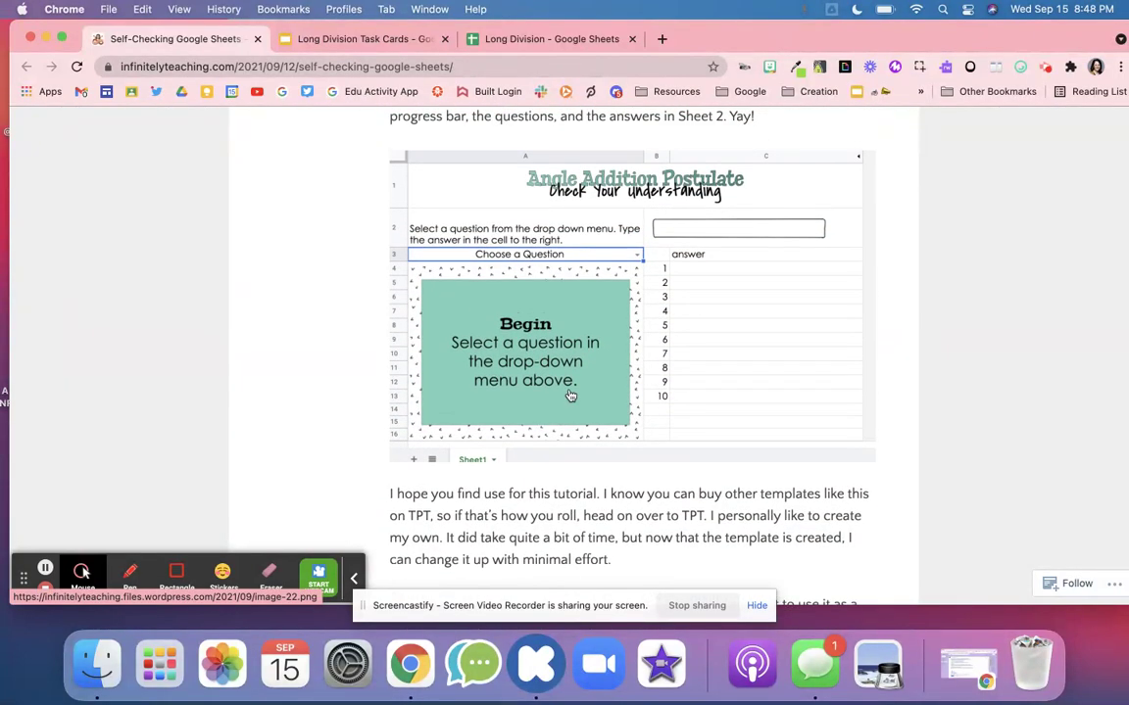
{"action": "scroll", "coordinate": [569, 396], "scroll_direction": "up", "scroll_amount": 15}
- In the Long Division spreadsheet, hide the Sheet2 answer-key sheet
{"action": "left_click", "coordinate": [550, 39]}
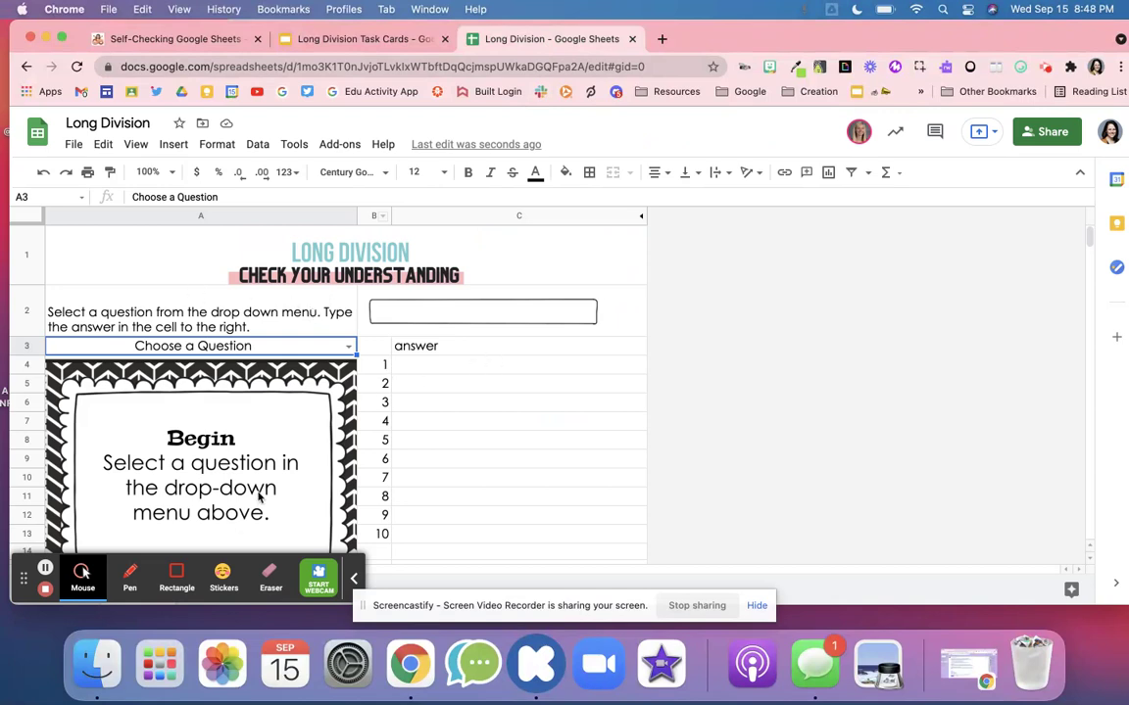
{"action": "left_click", "coordinate": [353, 578]}
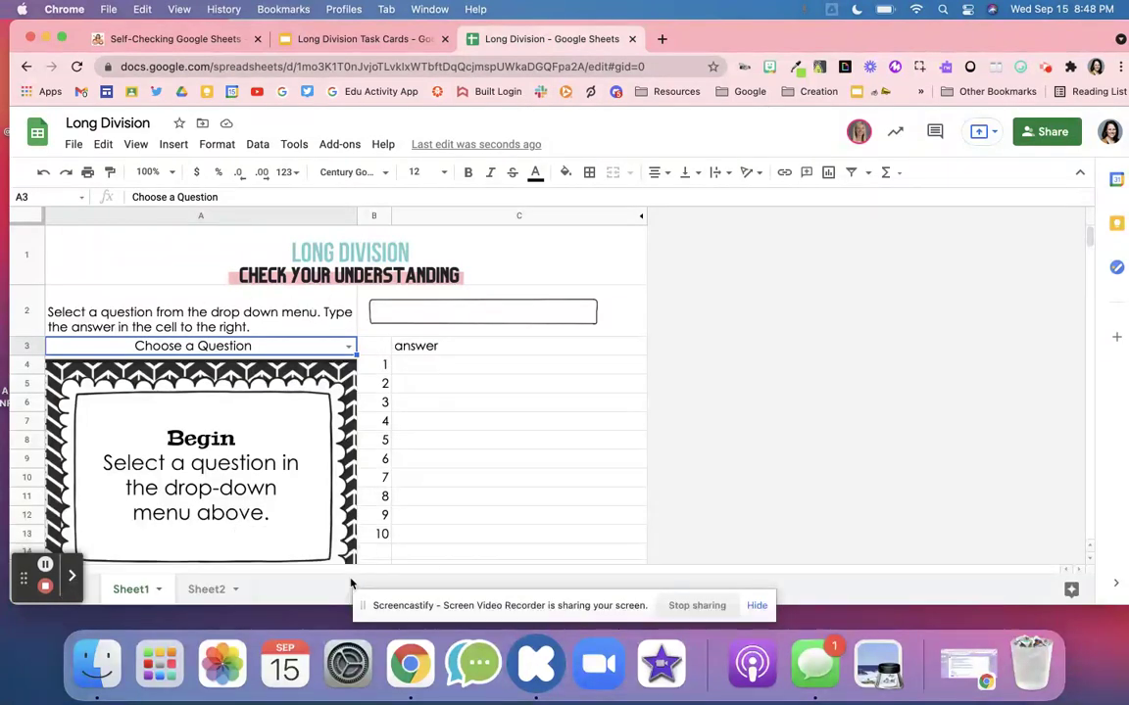
{"action": "right_click", "coordinate": [206, 591]}
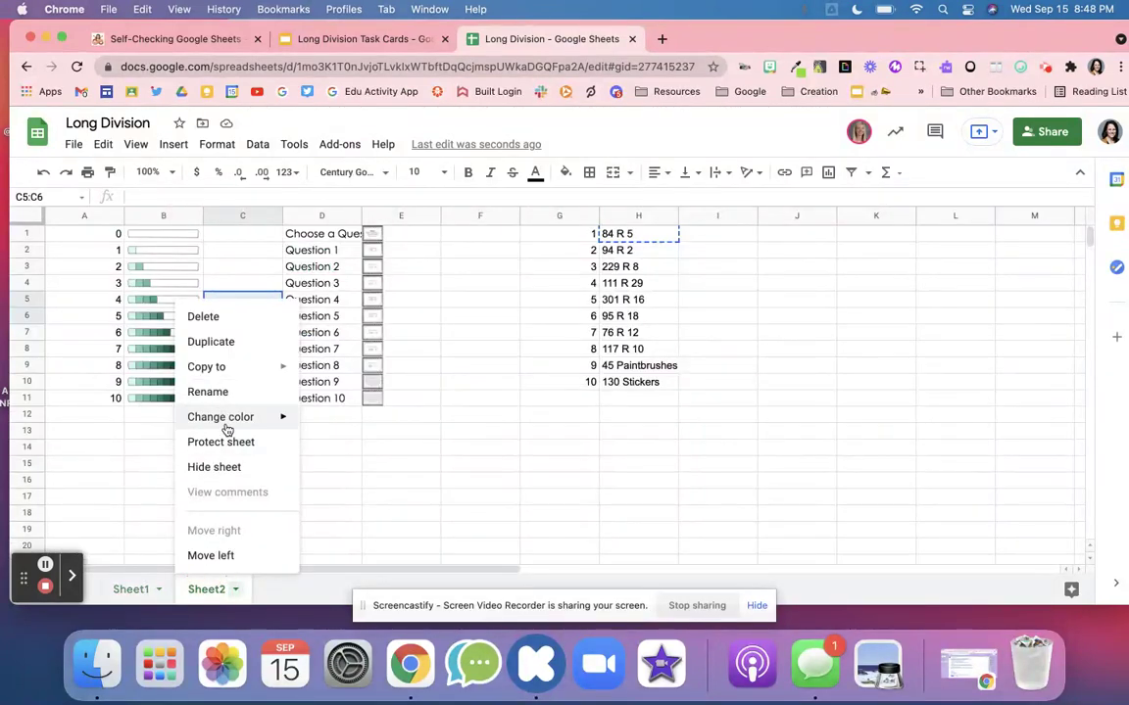
{"action": "left_click", "coordinate": [217, 467]}
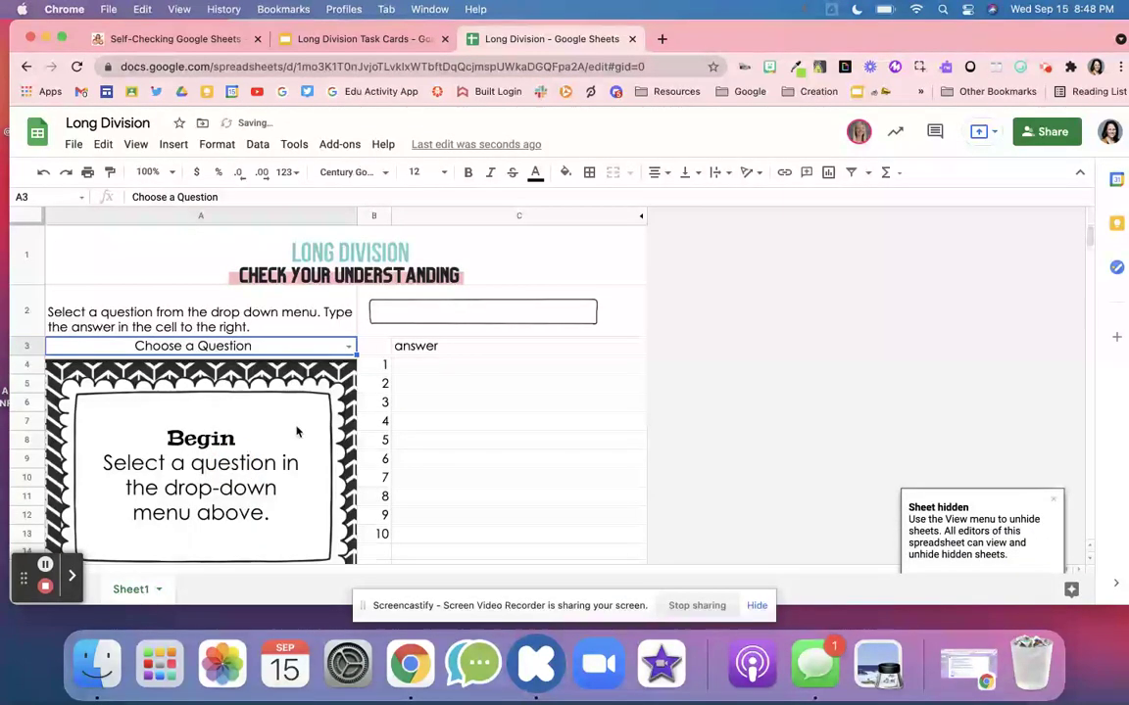
- Test the A3 dropdown with Question 2, then reset it to Choose a Question
{"action": "left_click", "coordinate": [343, 347]}
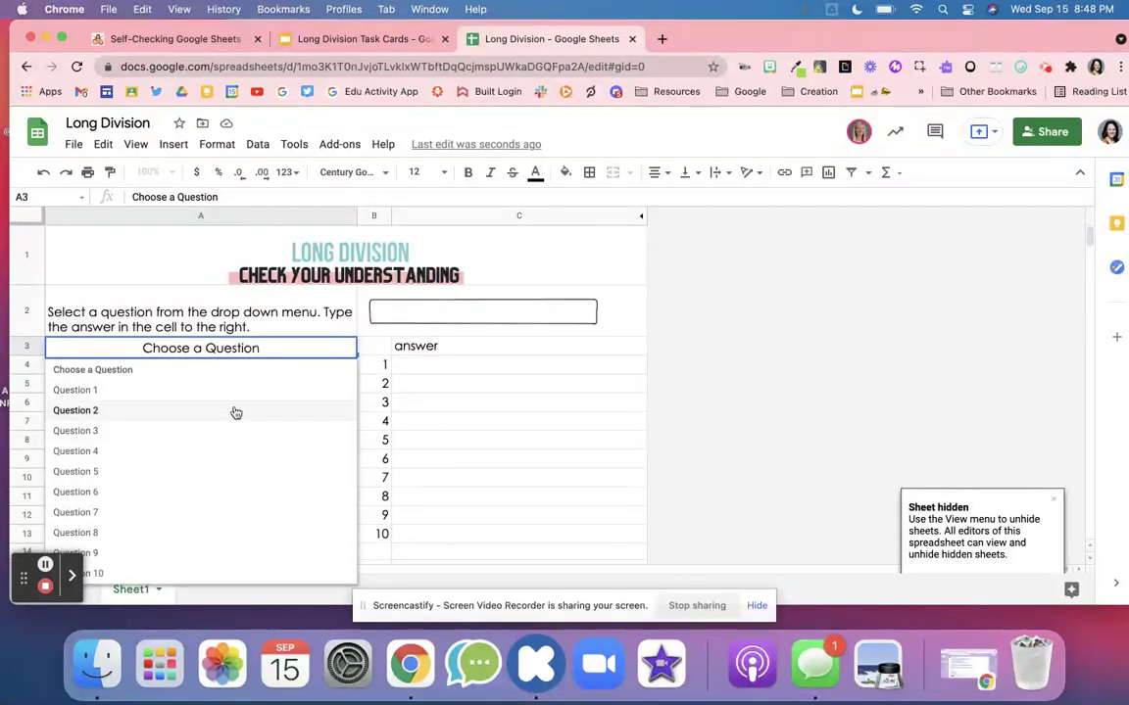
{"action": "left_click", "coordinate": [235, 411]}
{"action": "left_click", "coordinate": [347, 347]}
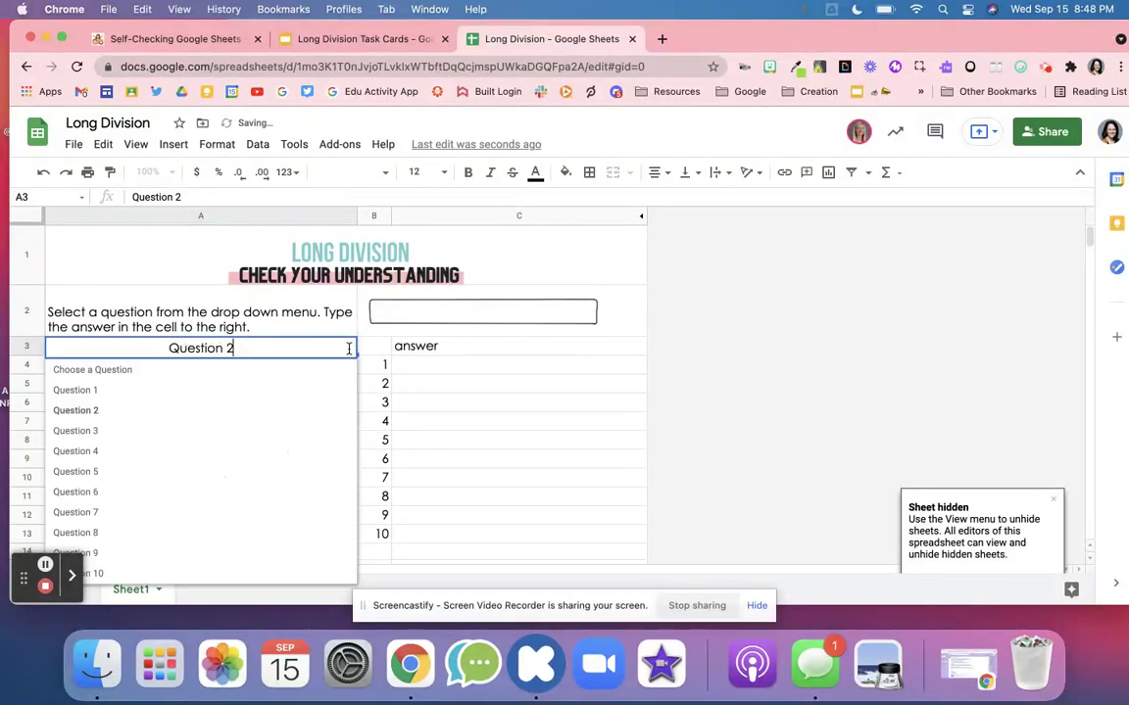
{"action": "left_click", "coordinate": [317, 371]}
- Check the answer cells C4, C5 and the row 2 progress bar, undoing an accidental paste in C4
{"action": "left_click", "coordinate": [448, 367]}
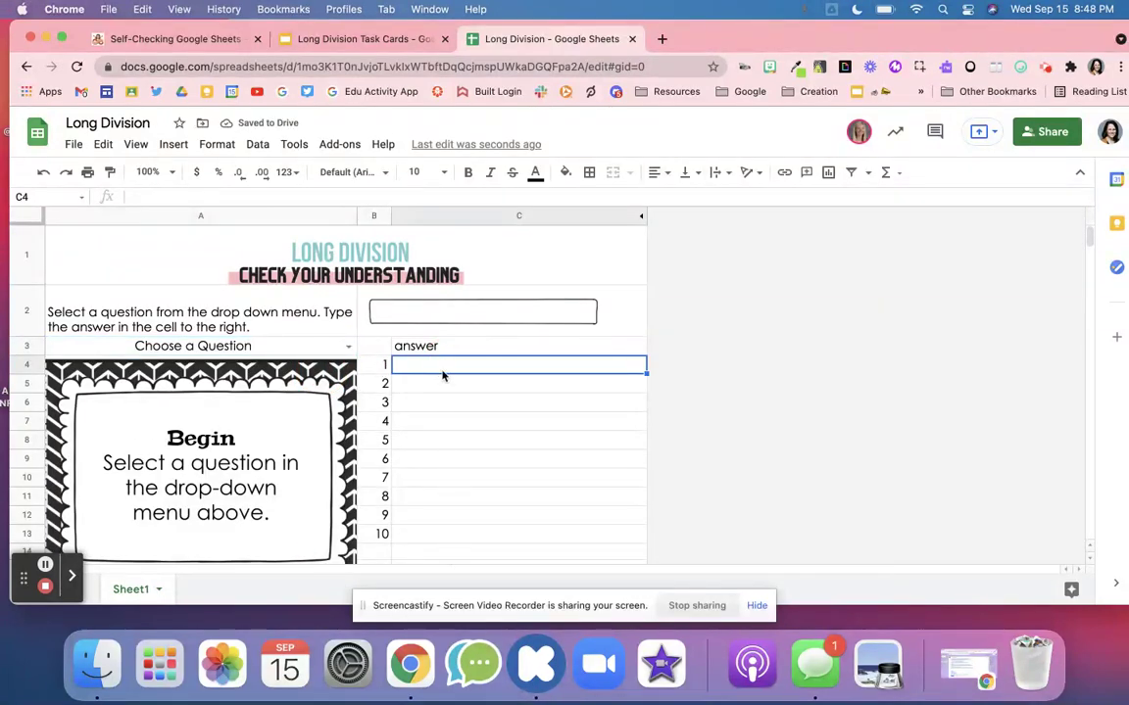
{"action": "left_click", "coordinate": [424, 316]}
{"action": "left_click", "coordinate": [425, 378]}
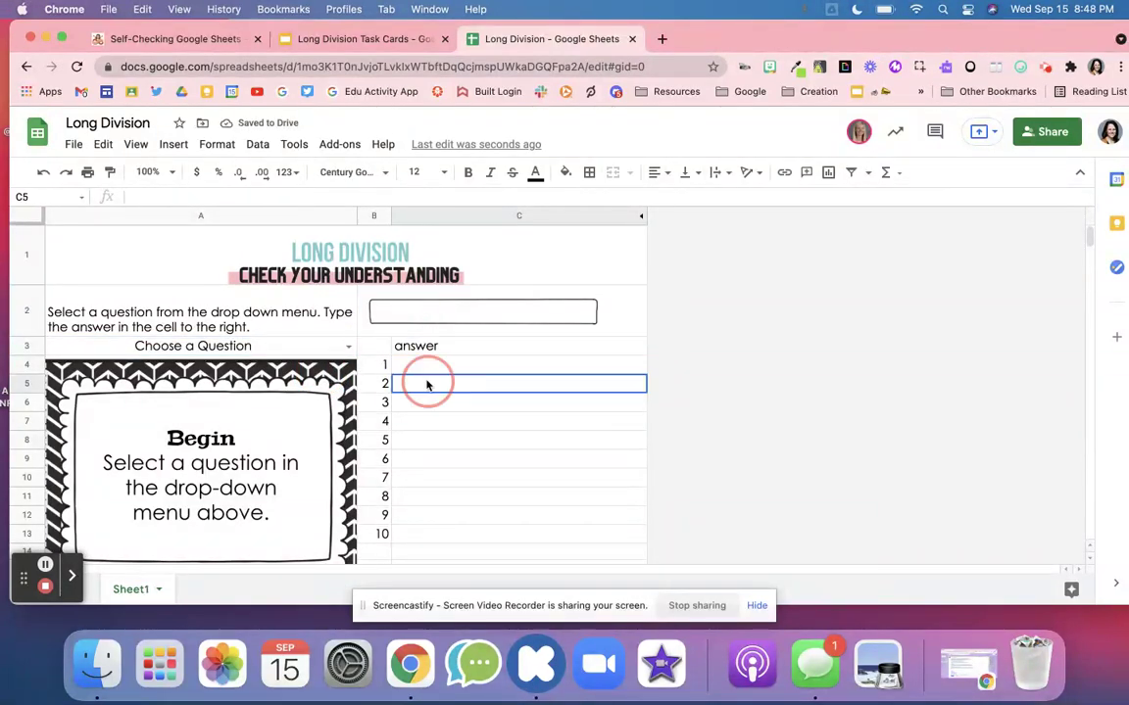
{"action": "left_click", "coordinate": [424, 370]}
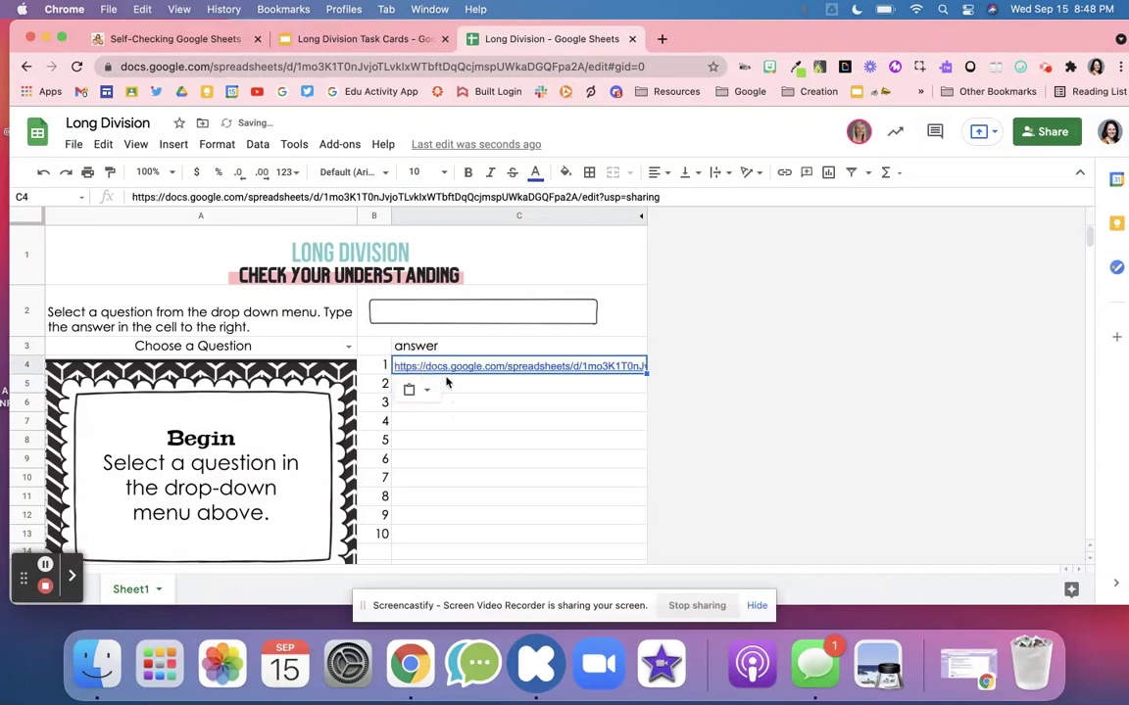
{"action": "key", "text": "super+z"}
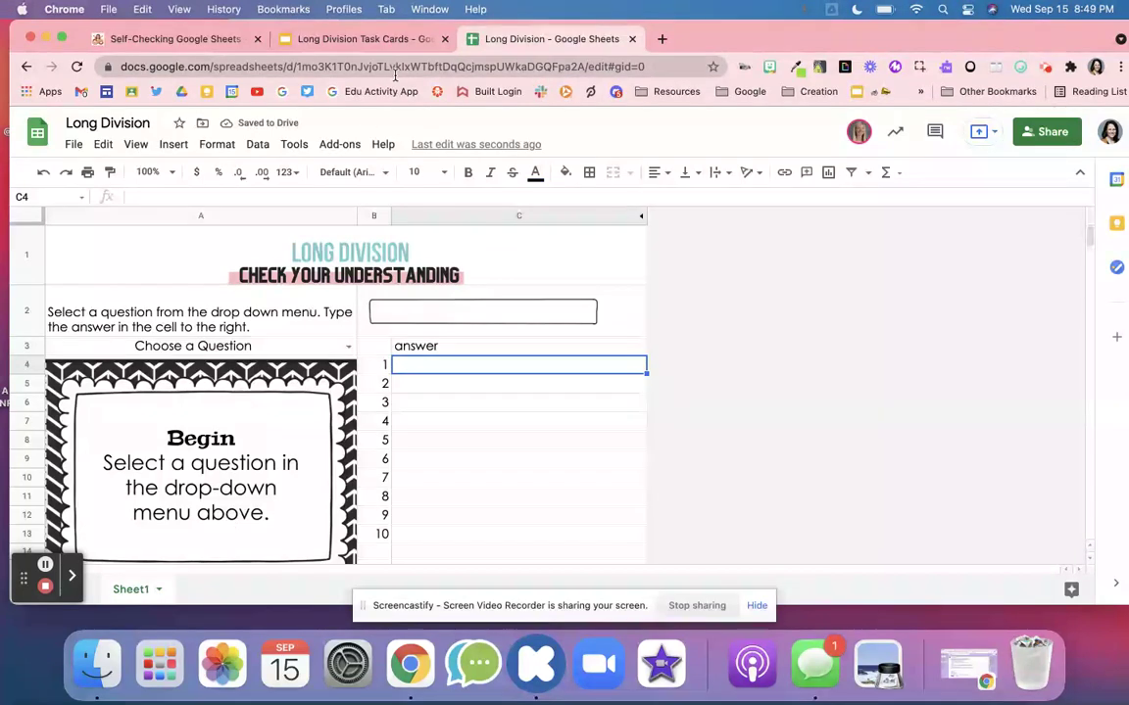
- Open the hidden Sheet2 answer key from the list of all sheets
{"action": "left_click_drag", "start_coordinate": [713, 43], "coordinate": [725, 43]}
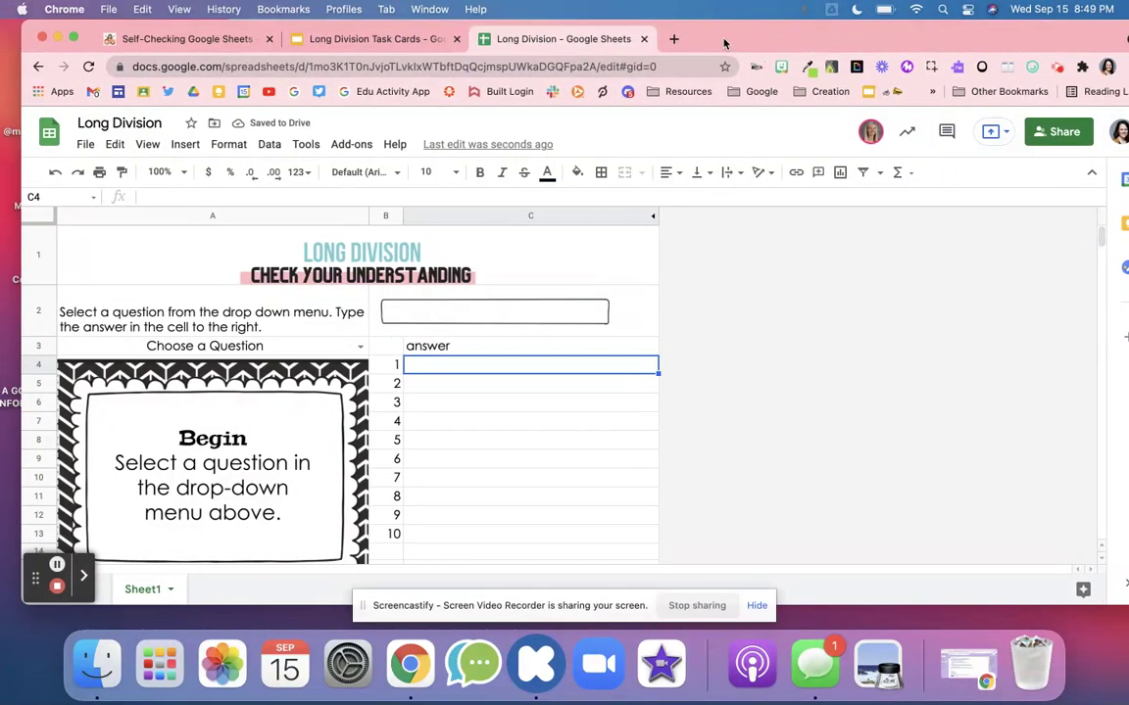
{"action": "left_click", "coordinate": [85, 577]}
{"action": "left_click", "coordinate": [361, 575]}
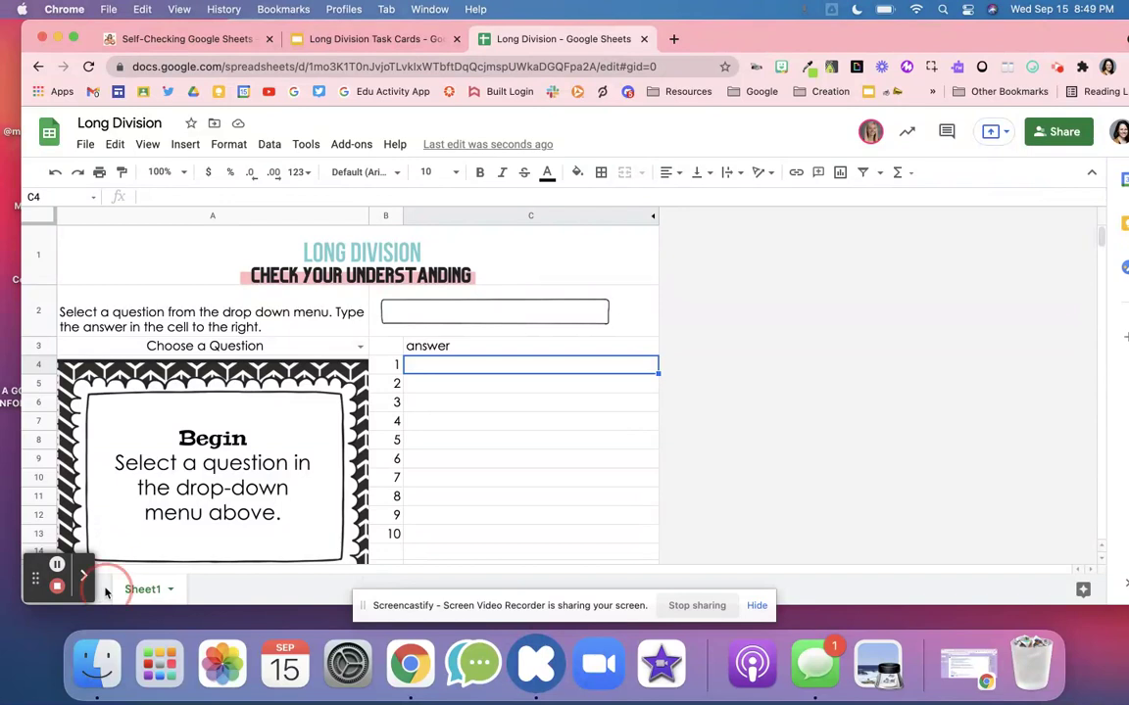
{"action": "right_click", "coordinate": [149, 589]}
{"action": "left_click", "coordinate": [103, 586]}
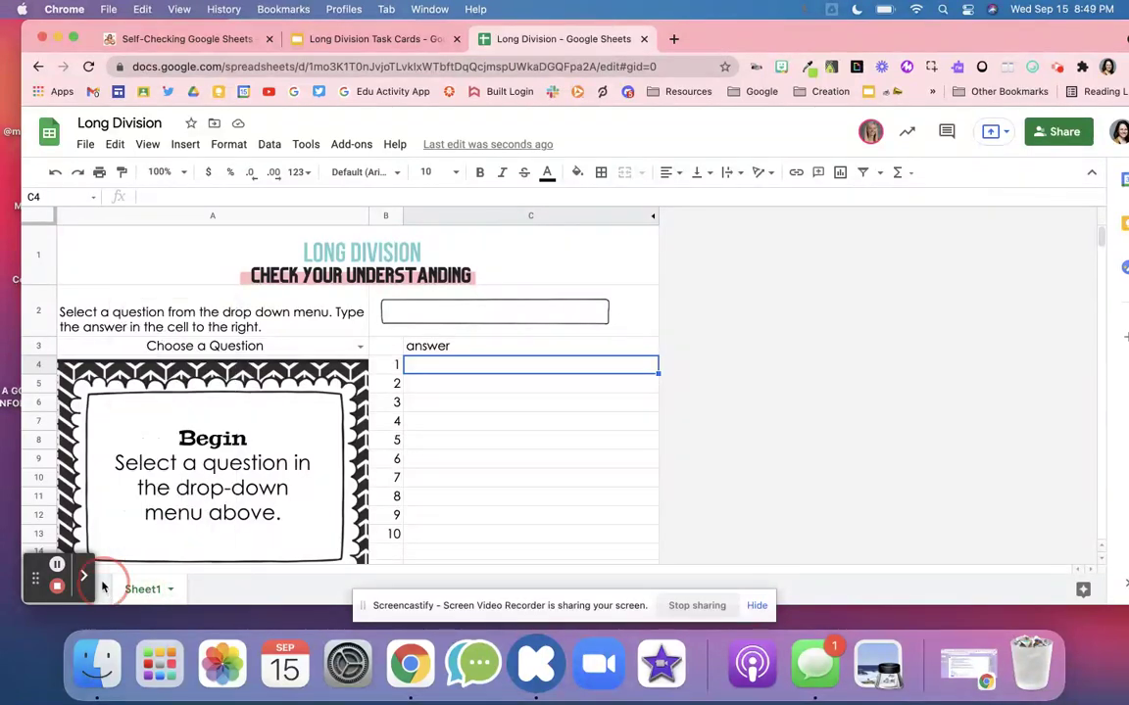
{"action": "left_click_drag", "start_coordinate": [41, 580], "coordinate": [22, 520]}
{"action": "left_click", "coordinate": [89, 591]}
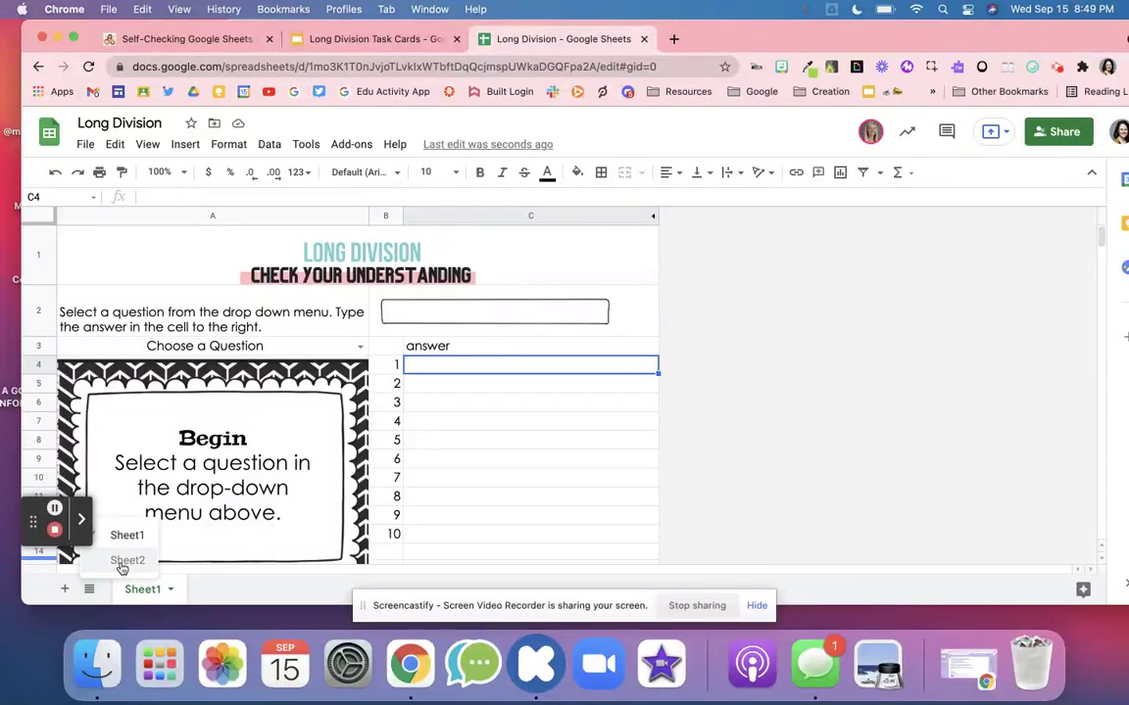
{"action": "left_click", "coordinate": [113, 559]}
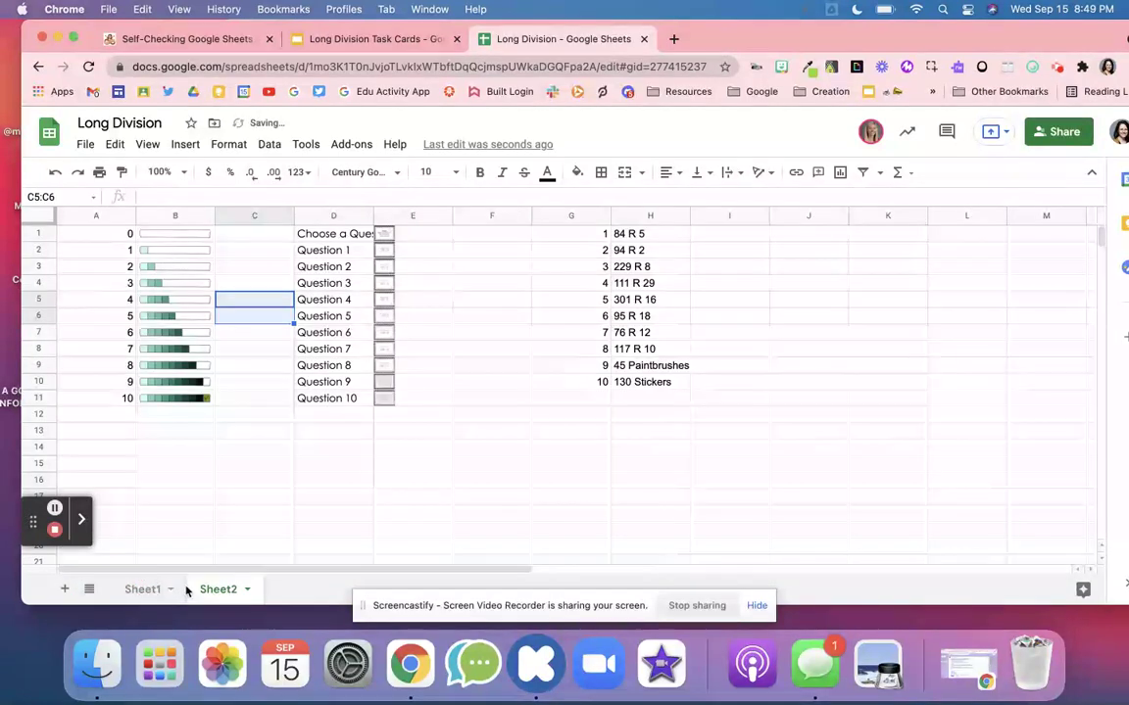
- Review answer 84 R 5 in H1, the column B progress bars and cell E1, then go to the Task Cards deck
{"action": "left_click", "coordinate": [643, 237]}
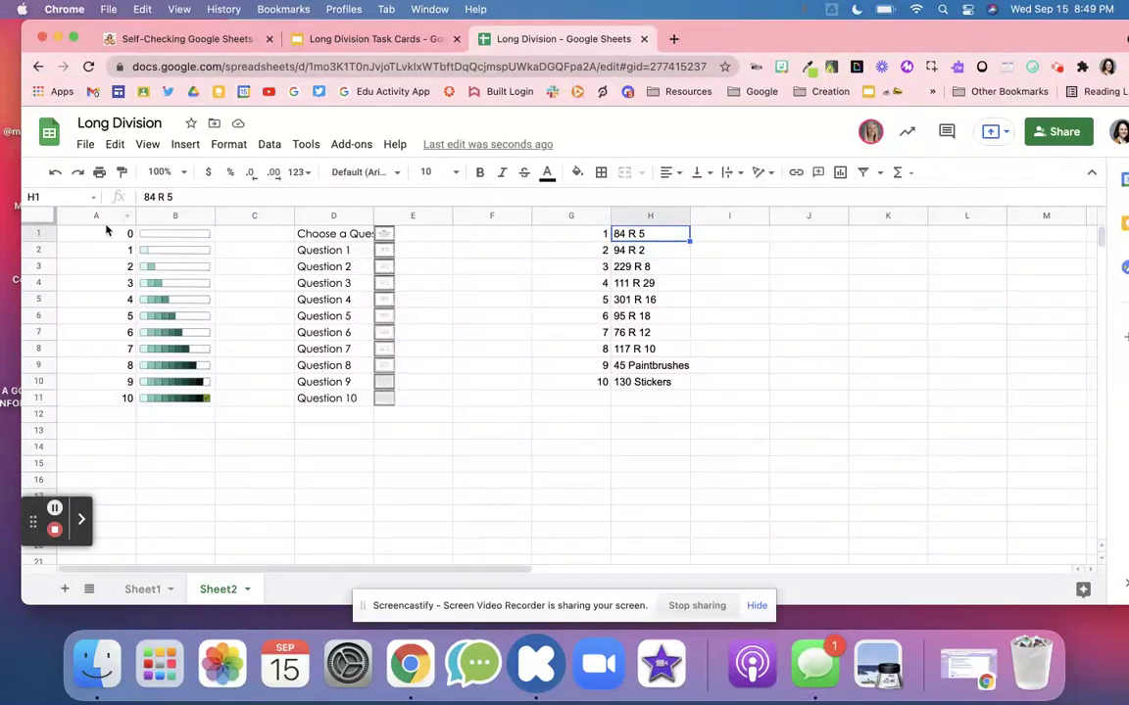
{"action": "left_click_drag", "start_coordinate": [153, 240], "coordinate": [164, 424]}
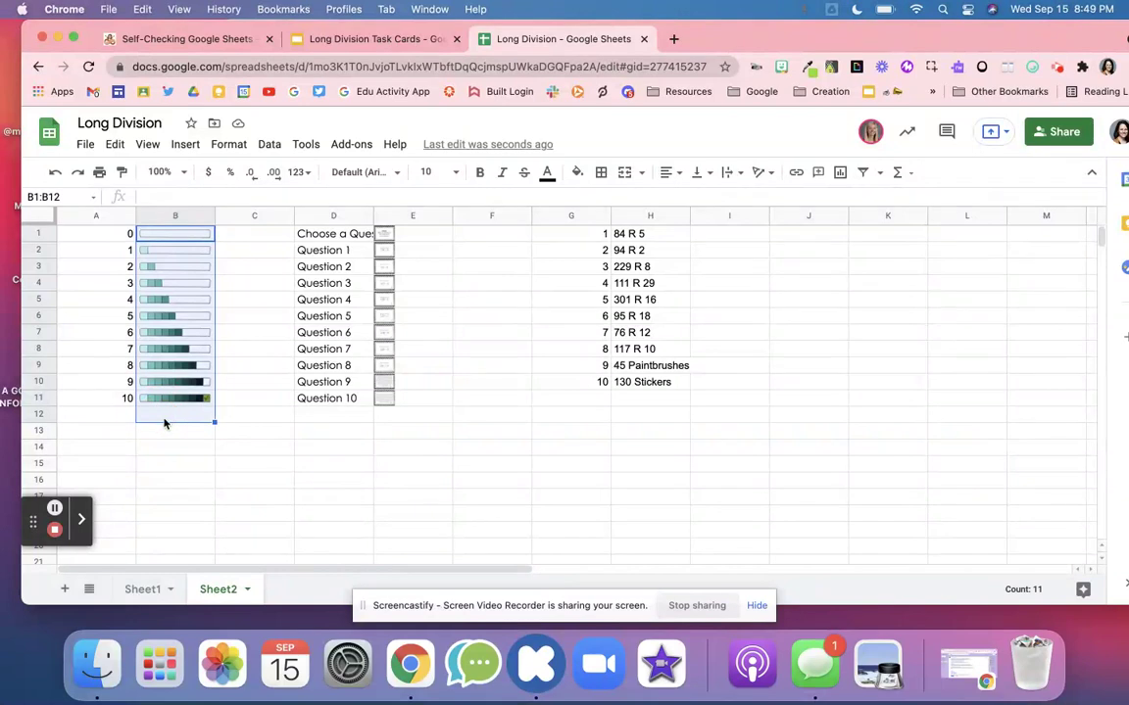
{"action": "left_click", "coordinate": [155, 453]}
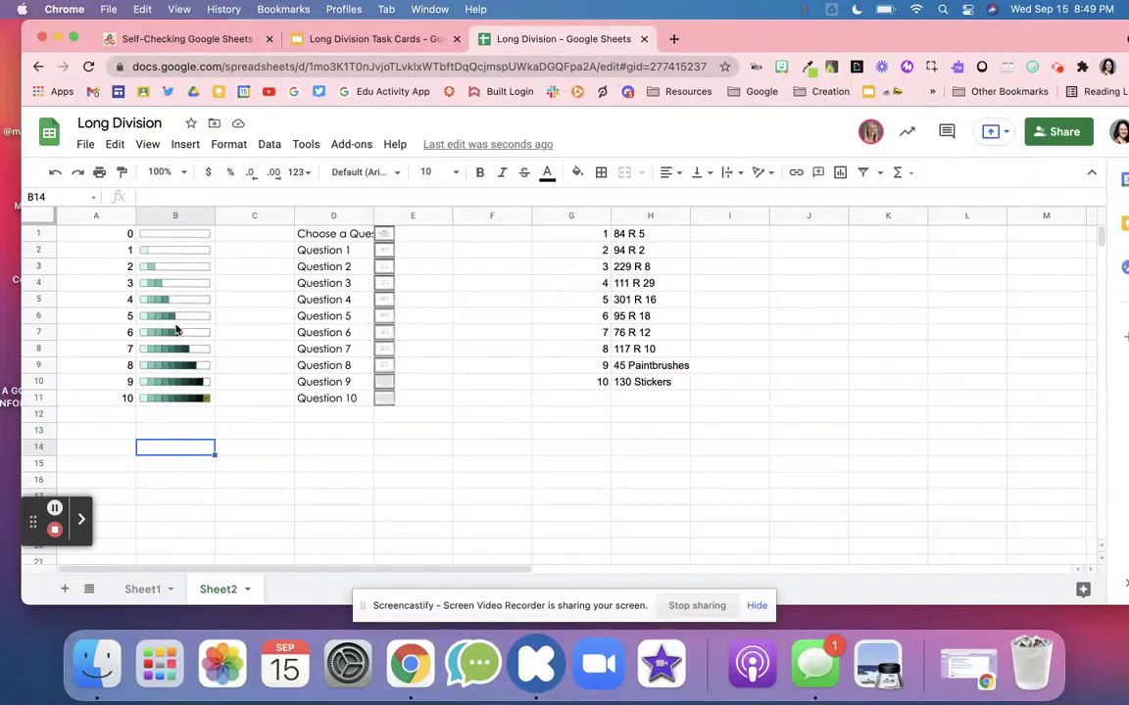
{"action": "left_click", "coordinate": [438, 235]}
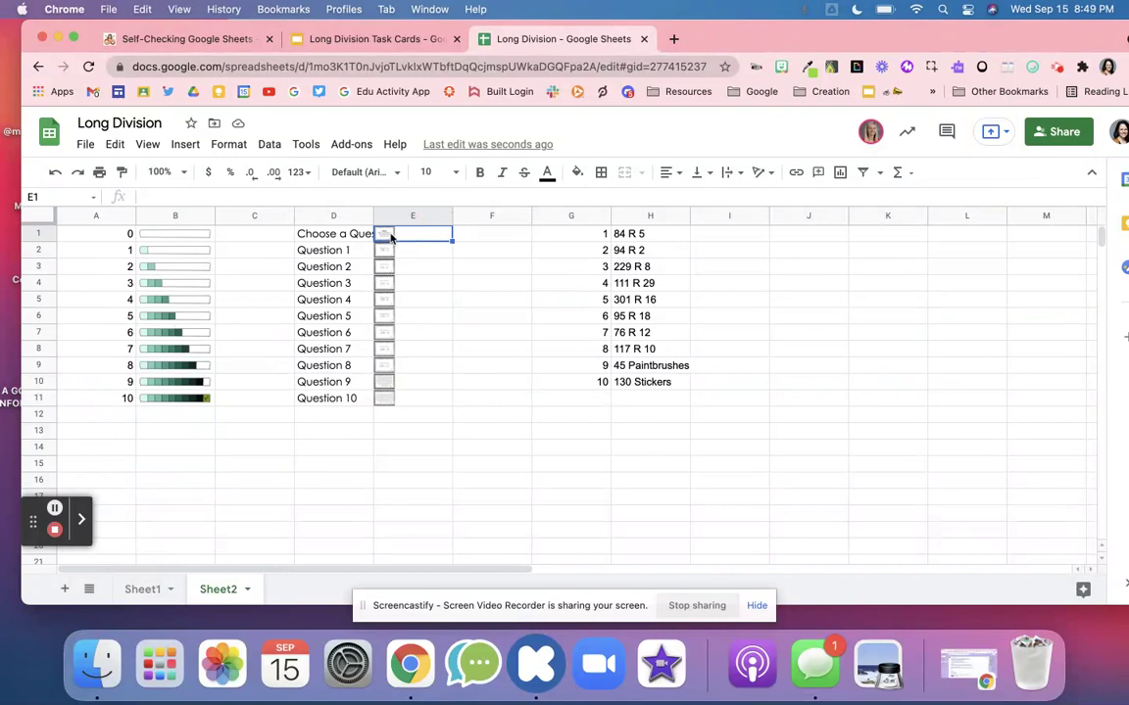
{"action": "left_click", "coordinate": [333, 39]}
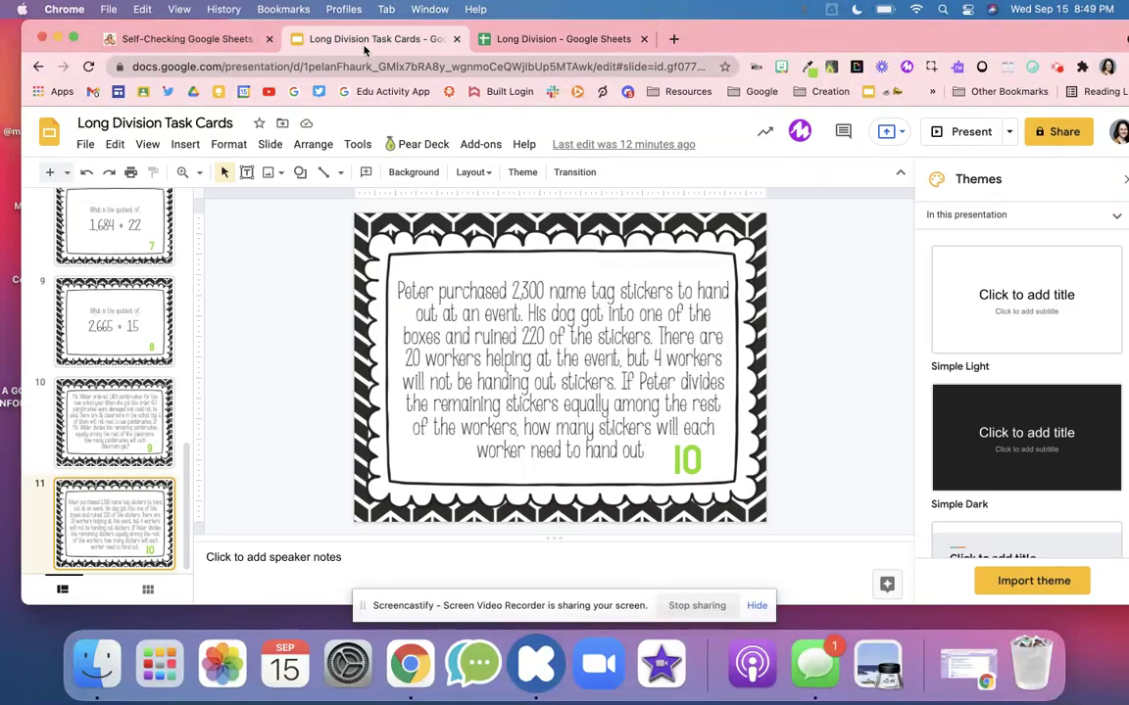
- Step through the Begin, 2,945 ÷ 35 and 4,232 ÷ 45 task-card slides
{"action": "scroll", "coordinate": [160, 291], "scroll_direction": "up", "scroll_amount": 10}
{"action": "left_click", "coordinate": [147, 279]}
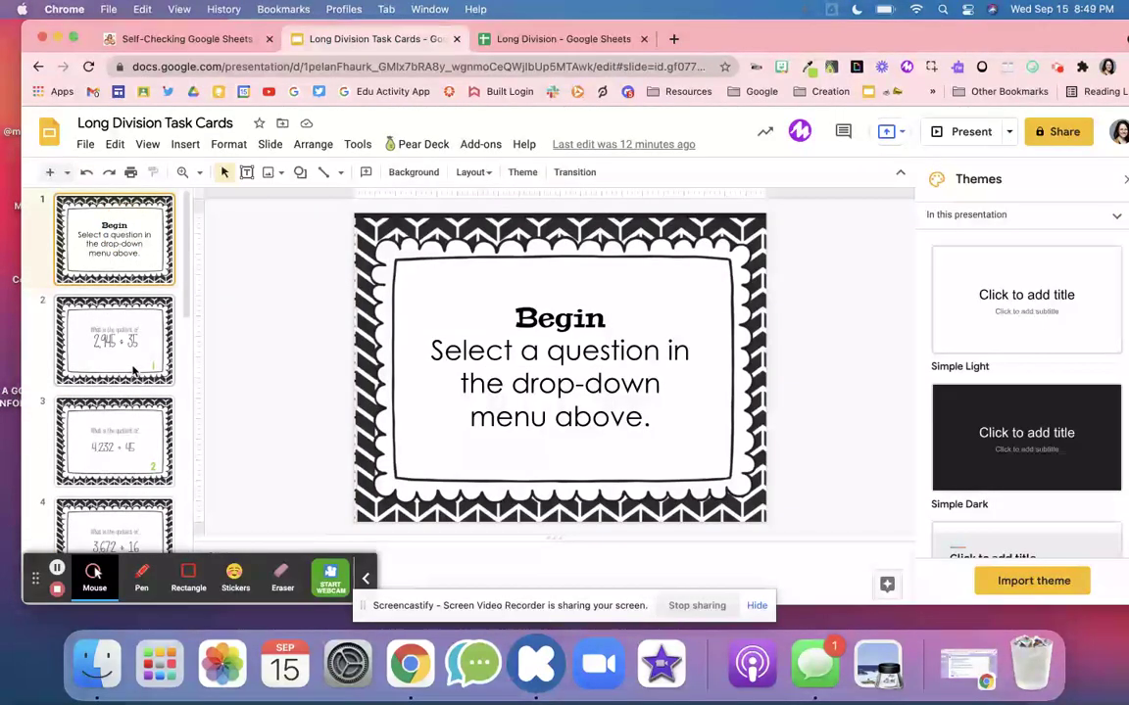
{"action": "left_click", "coordinate": [135, 371]}
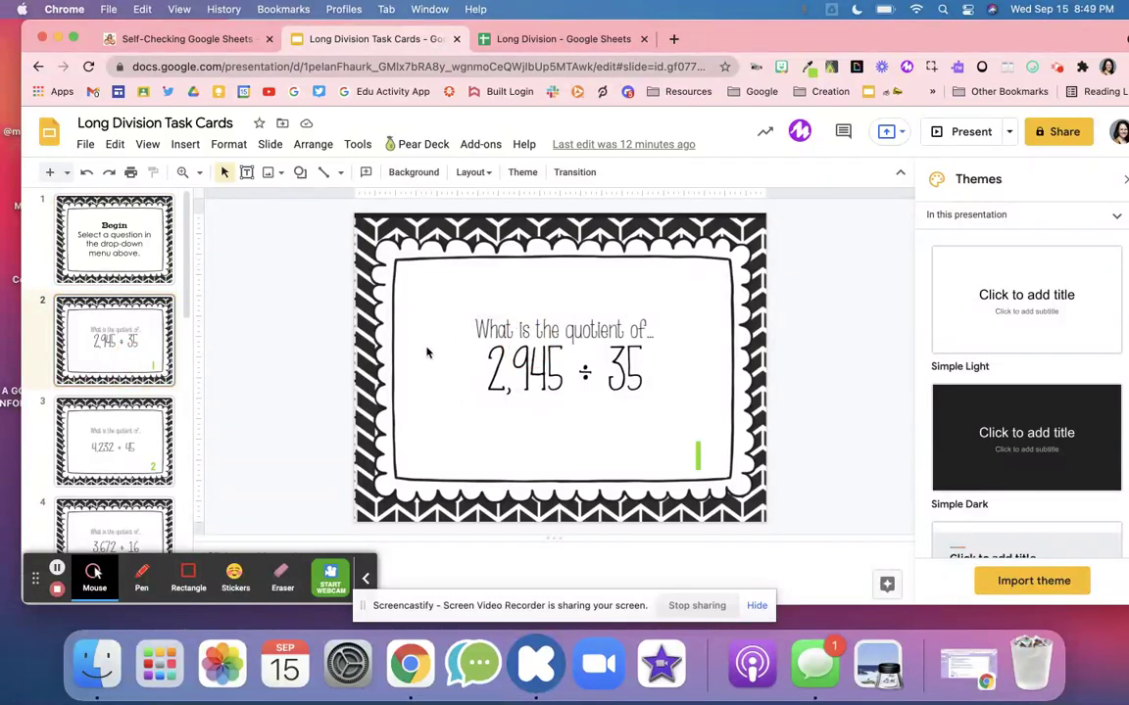
{"action": "left_click", "coordinate": [136, 437]}
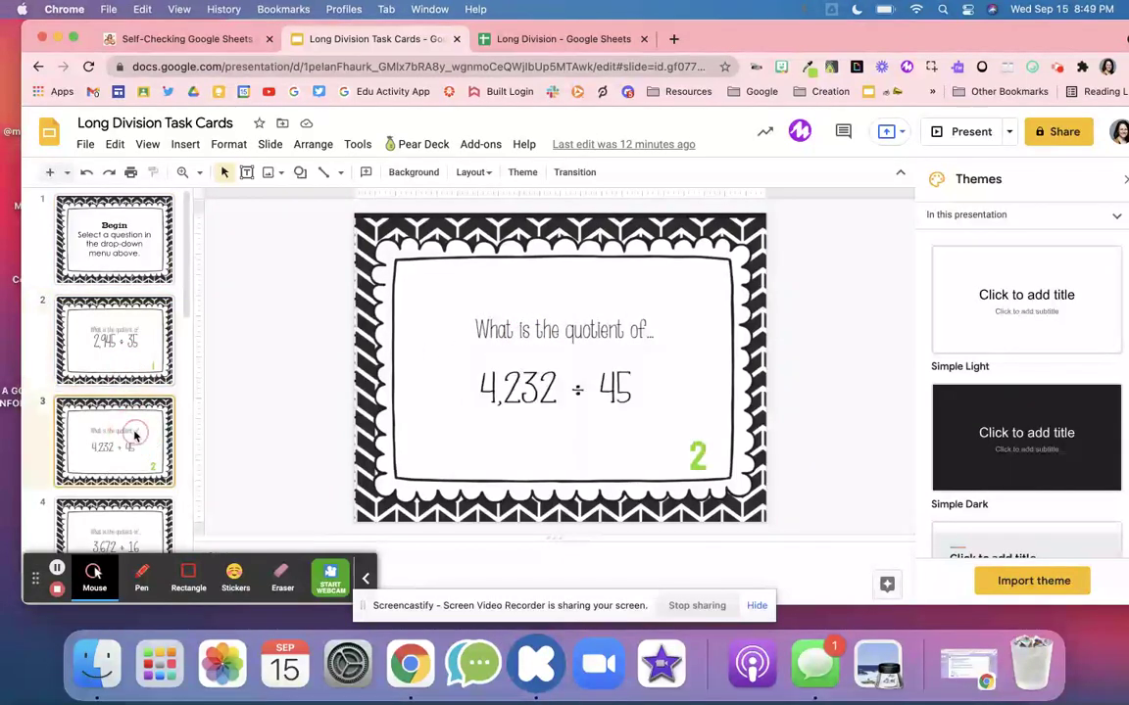
{"action": "scroll", "coordinate": [136, 437], "scroll_direction": "down", "scroll_amount": 10}
- Return to the Self-Checking Google Sheets article and scroll up to the site header
{"action": "scroll", "coordinate": [135, 437], "scroll_direction": "up", "scroll_amount": 10}
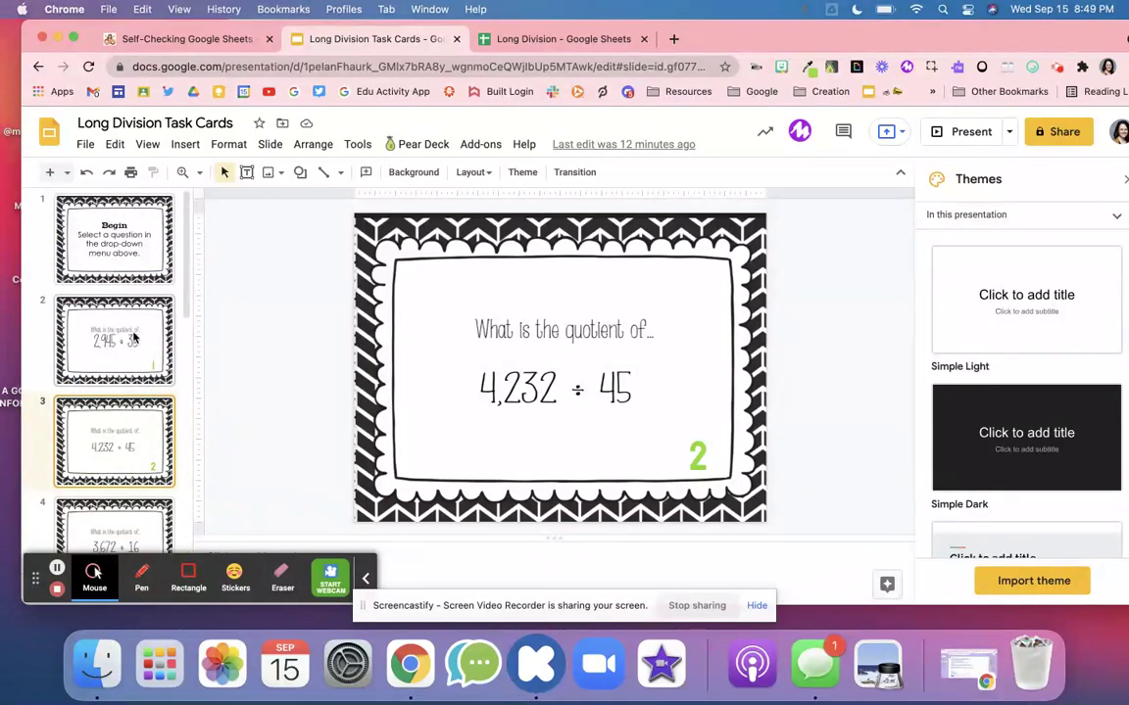
{"action": "left_click", "coordinate": [192, 39]}
{"action": "scroll", "coordinate": [429, 397], "scroll_direction": "up", "scroll_amount": 20}
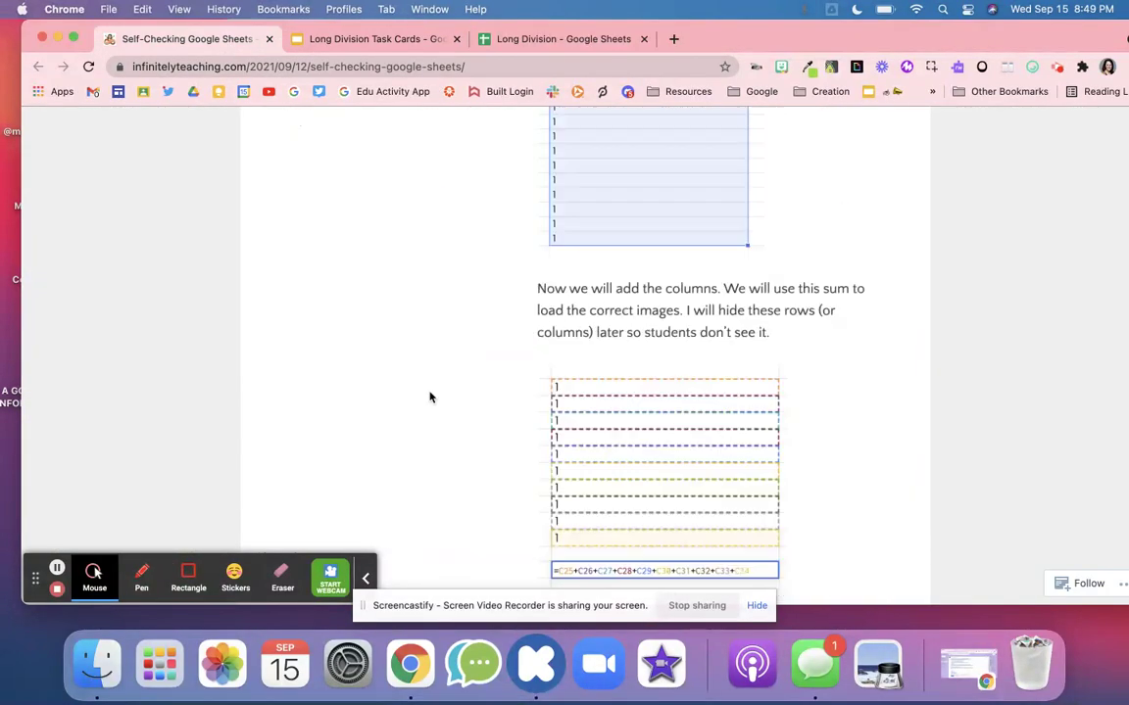
{"action": "scroll", "coordinate": [432, 398], "scroll_direction": "up", "scroll_amount": 3}
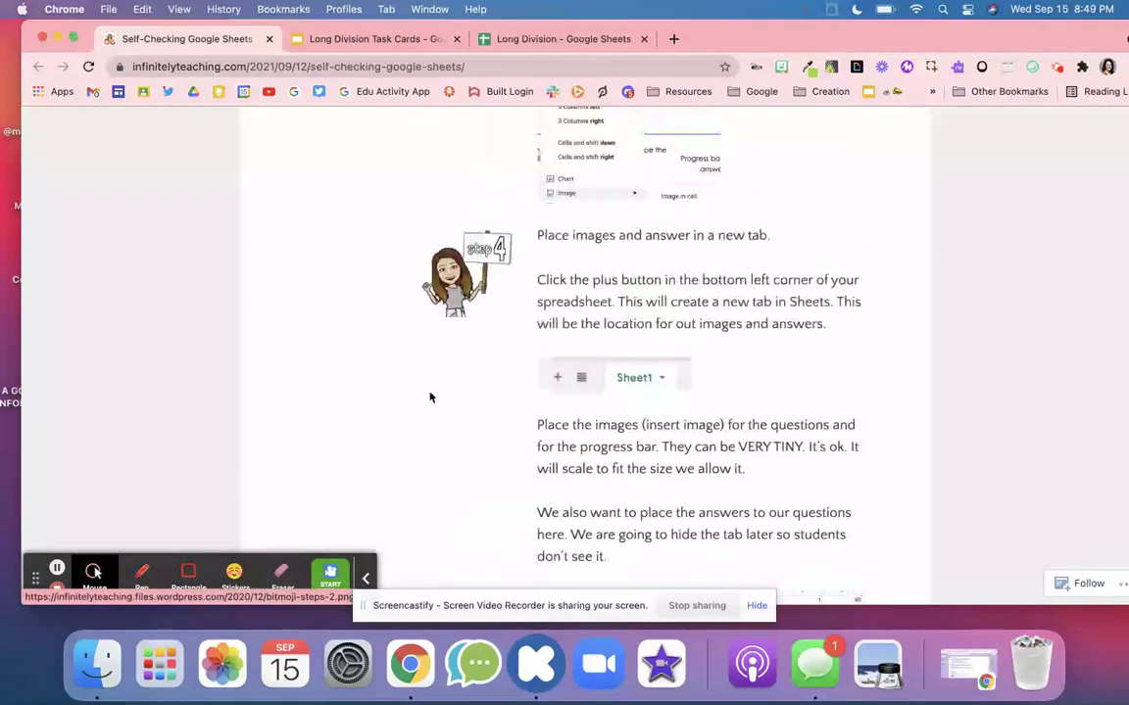
{"action": "scroll", "coordinate": [431, 397], "scroll_direction": "down", "scroll_amount": 20}
{"action": "scroll", "coordinate": [431, 398], "scroll_direction": "down", "scroll_amount": 5}
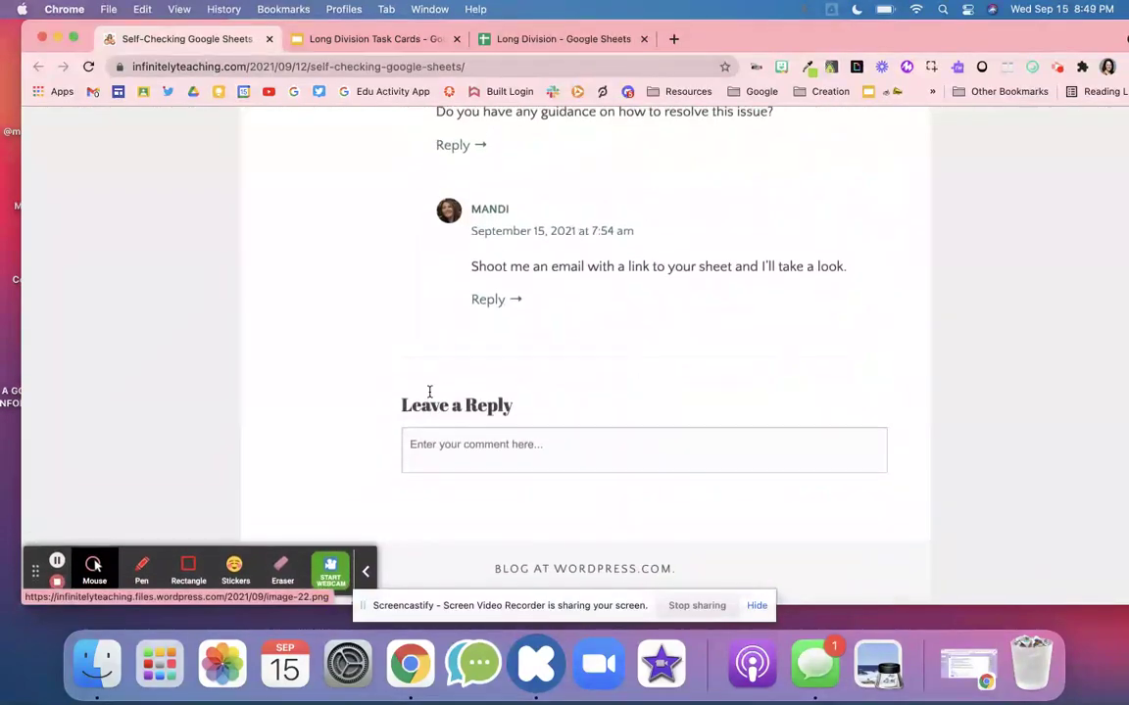
{"action": "scroll", "coordinate": [429, 397], "scroll_direction": "up", "scroll_amount": 20}
{"action": "scroll", "coordinate": [429, 397], "scroll_direction": "up", "scroll_amount": 20}
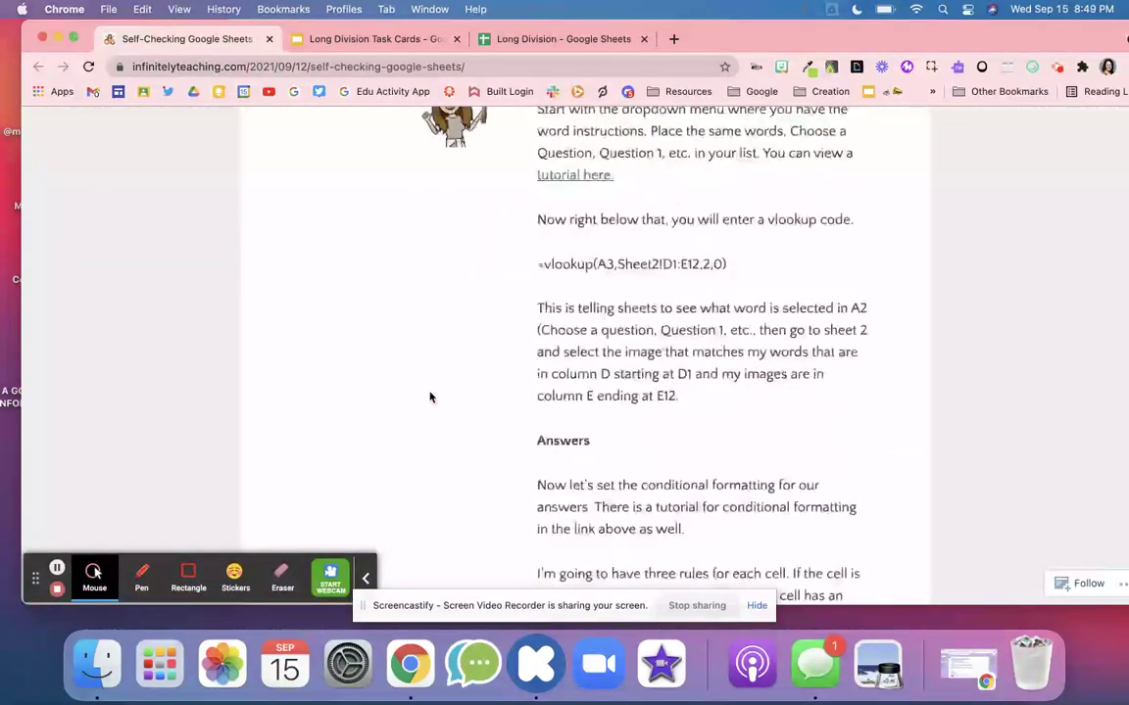
- Download the Begin slide of Long Division Task Cards as a PNG image (current slide)
{"action": "left_click", "coordinate": [536, 39]}
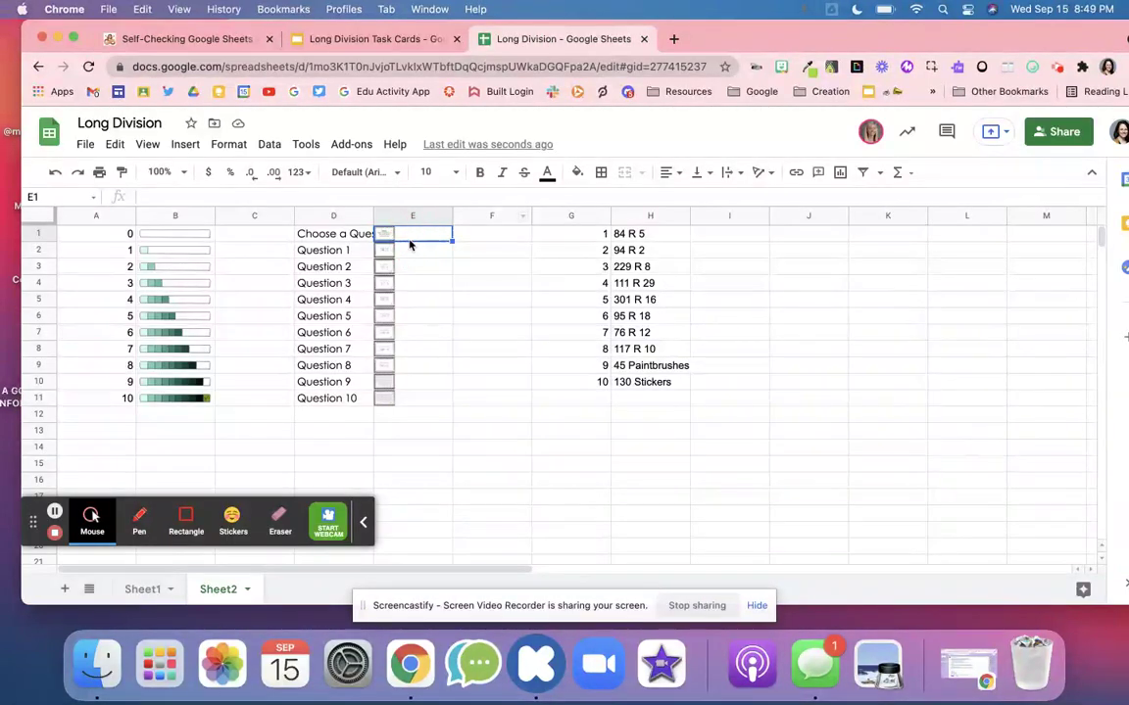
{"action": "left_click", "coordinate": [316, 40]}
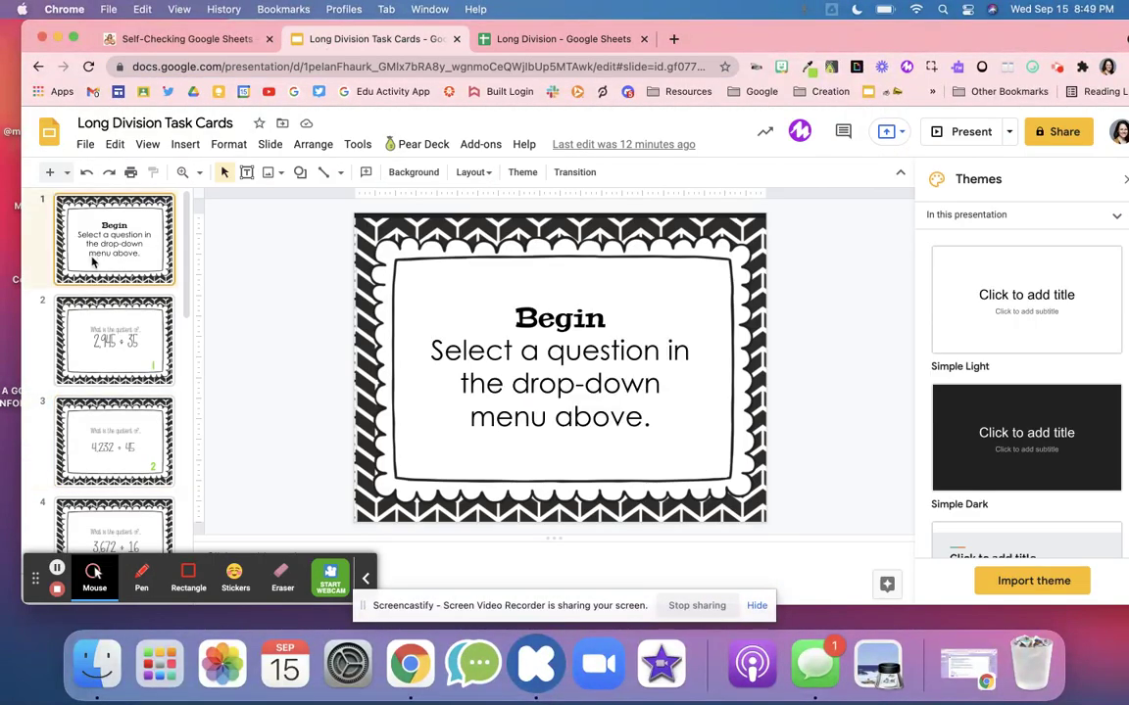
{"action": "left_click", "coordinate": [87, 147]}
{"action": "scroll", "coordinate": [157, 441], "scroll_direction": "down", "scroll_amount": 3}
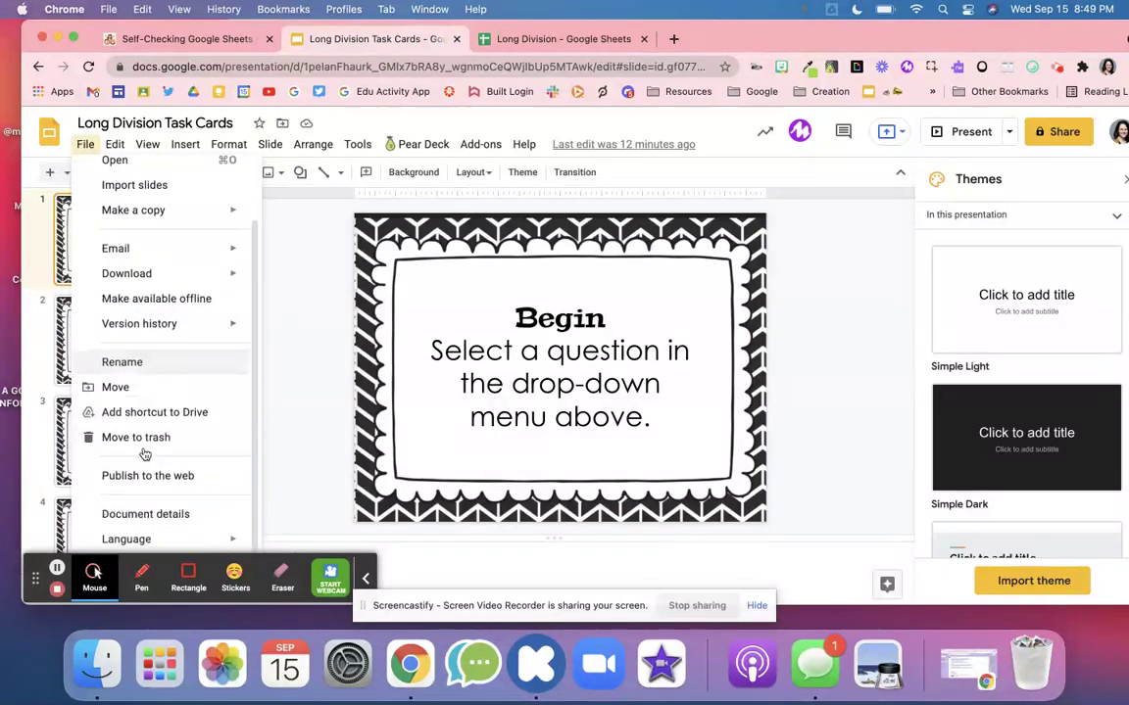
{"action": "left_click", "coordinate": [365, 578]}
{"action": "left_click", "coordinate": [86, 145]}
{"action": "mouse_move", "coordinate": [146, 252]}
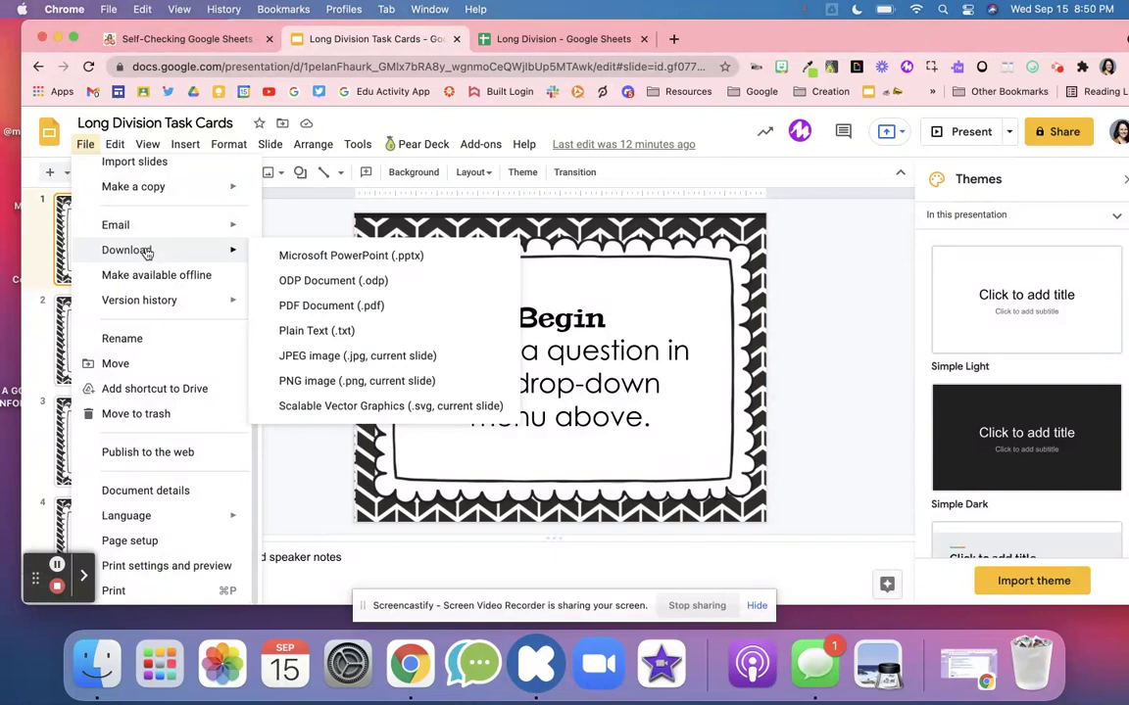
{"action": "left_click", "coordinate": [335, 381]}
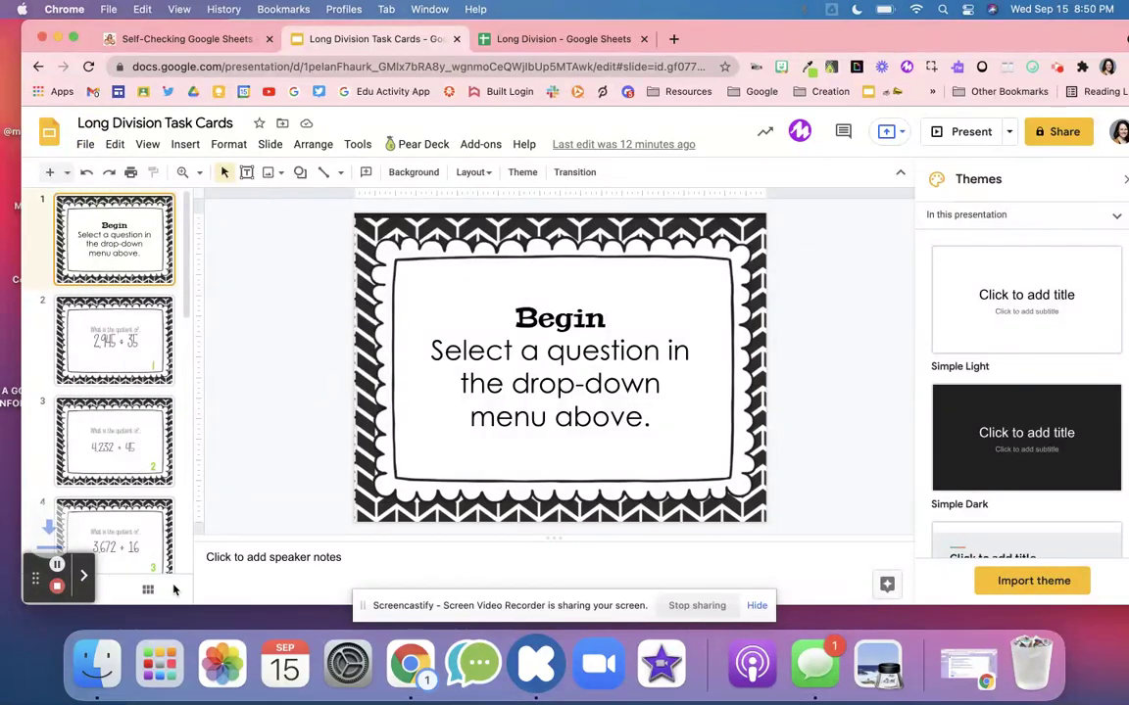
- Select cell E1 on Sheet2 for the Begin image and browse the Insert menu without inserting
{"action": "left_click", "coordinate": [541, 39]}
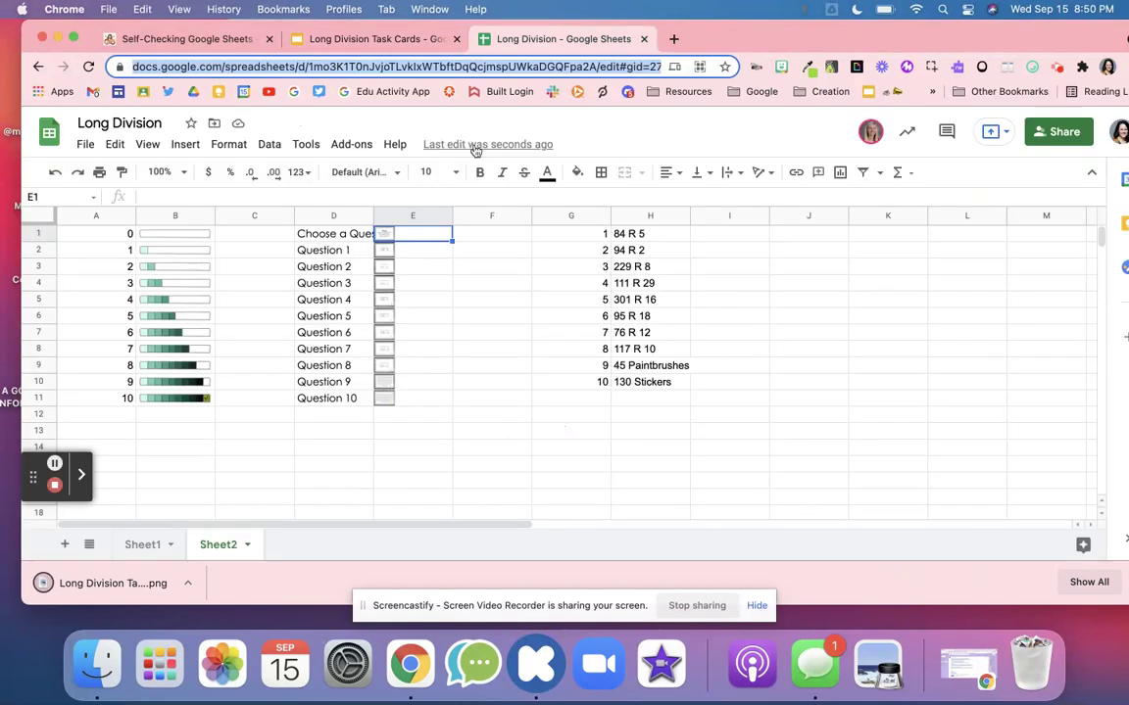
{"action": "left_click", "coordinate": [411, 245]}
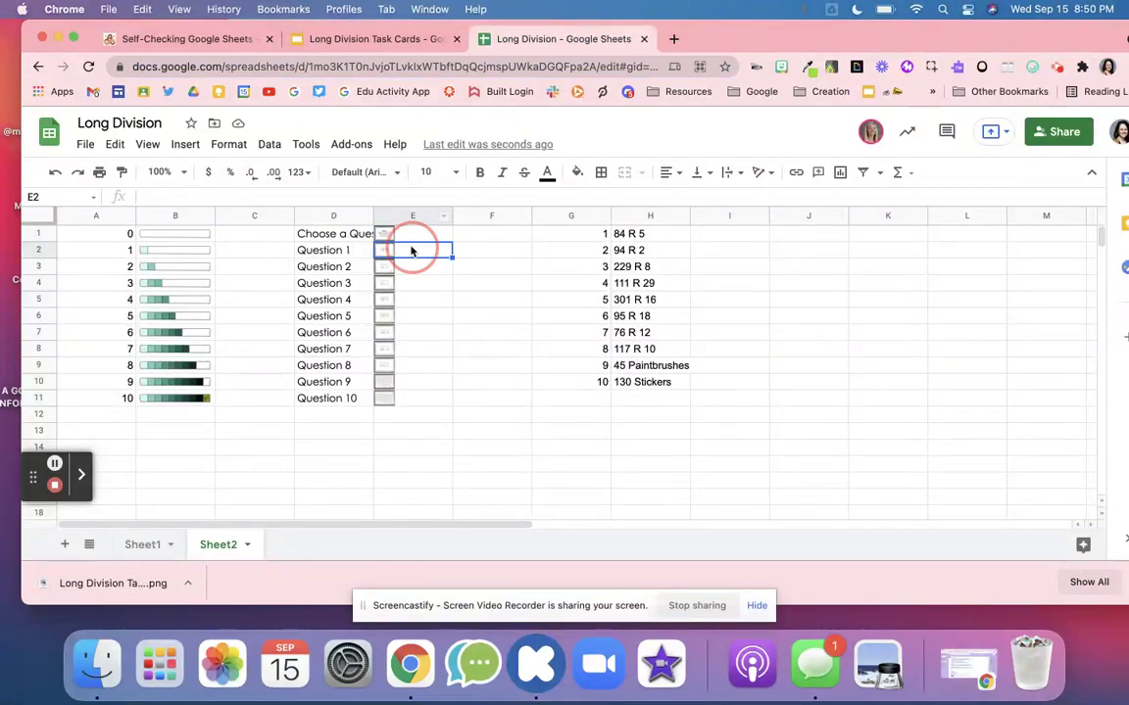
{"action": "left_click", "coordinate": [409, 235]}
{"action": "left_click", "coordinate": [411, 247]}
{"action": "left_click", "coordinate": [410, 237]}
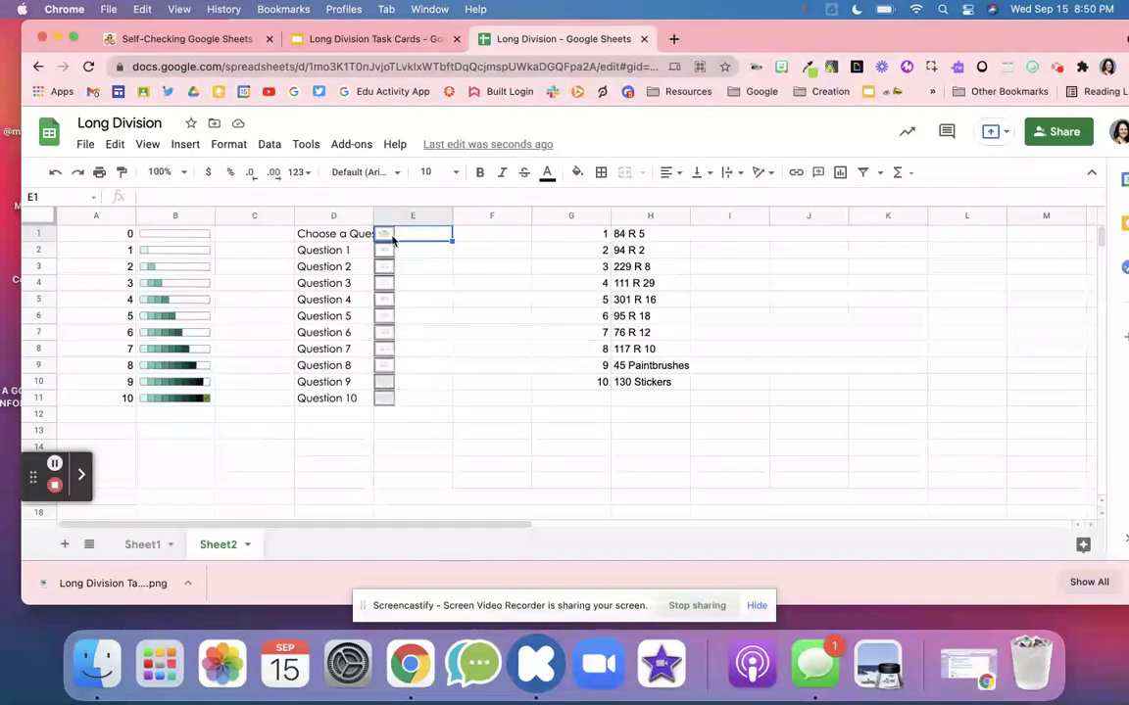
{"action": "left_click", "coordinate": [186, 145]}
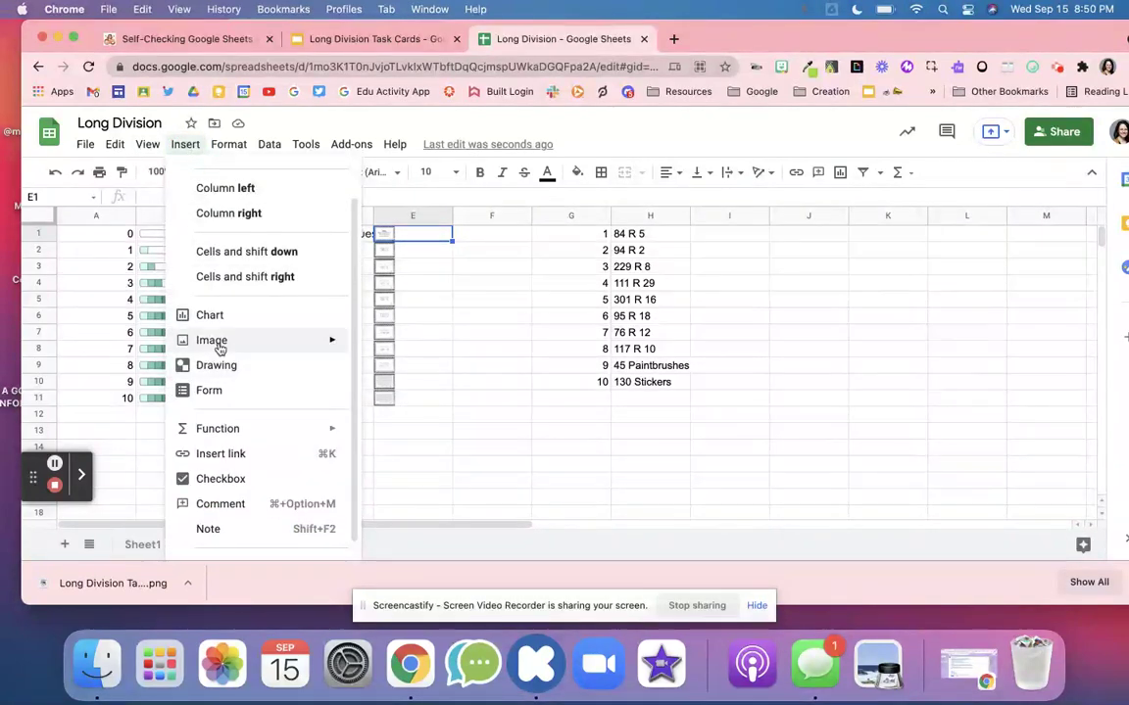
{"action": "mouse_move", "coordinate": [222, 343]}
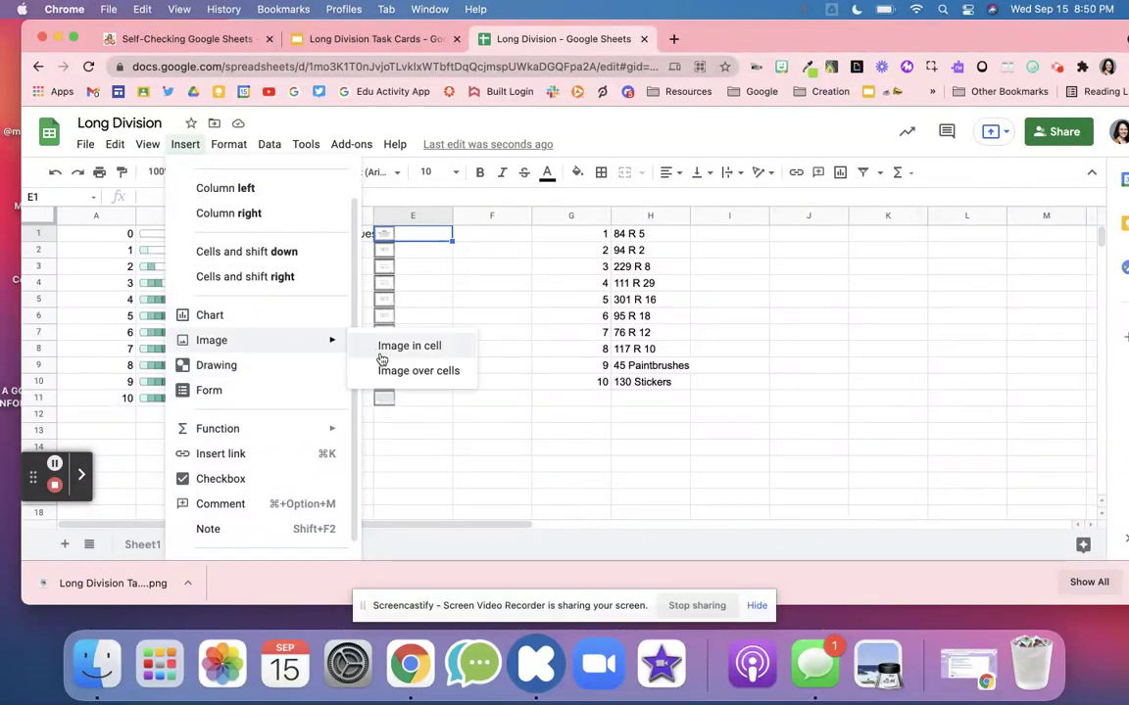
{"action": "left_click", "coordinate": [400, 240]}
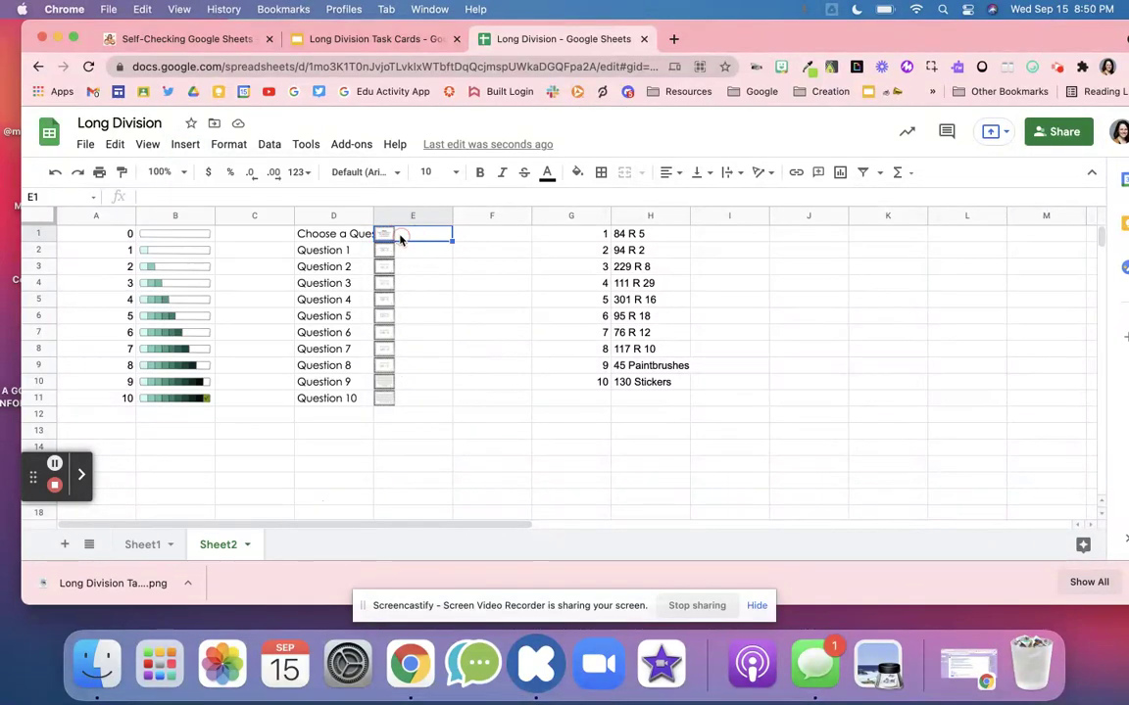
- On Sheet1, preview Question 4's task card, reset A3 to Choose a Question, and return to Sheet2
{"action": "left_click", "coordinate": [150, 545]}
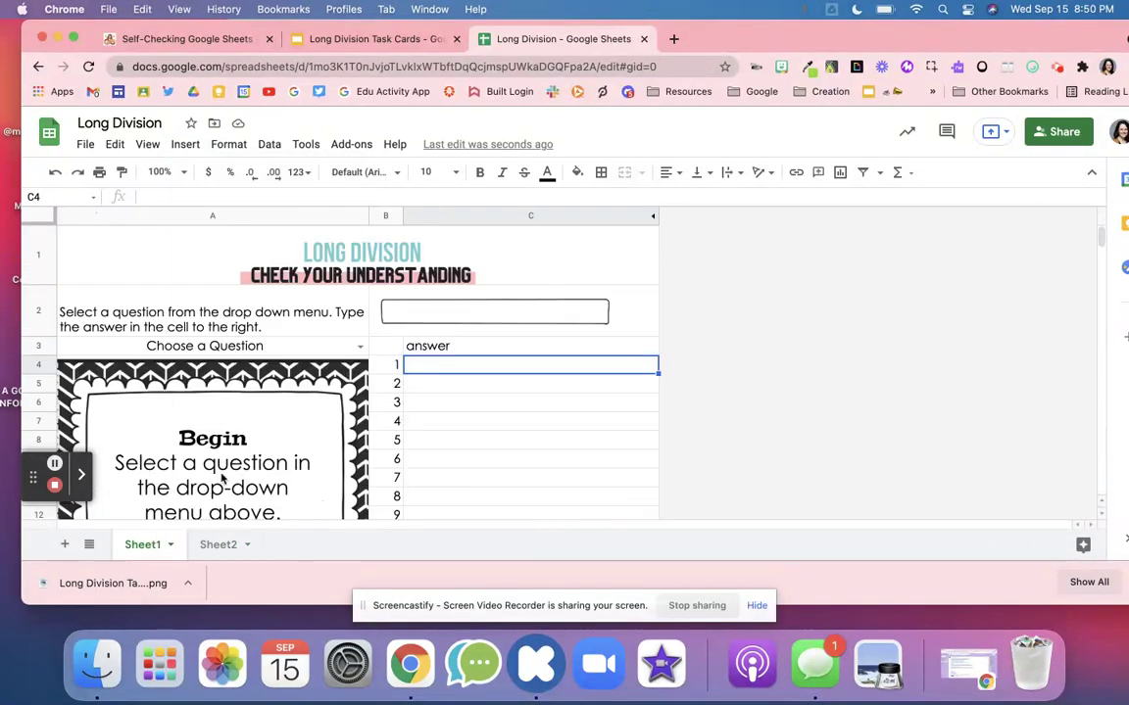
{"action": "left_click", "coordinate": [361, 346]}
{"action": "left_click", "coordinate": [279, 453]}
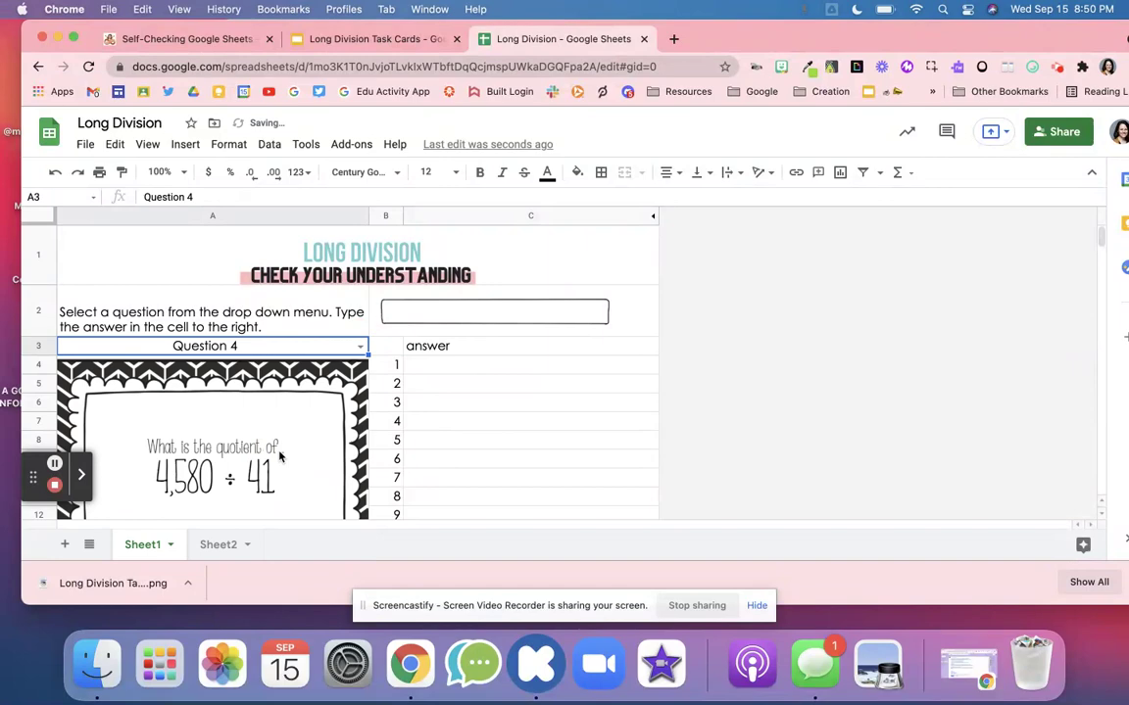
{"action": "left_click", "coordinate": [359, 345]}
{"action": "left_click", "coordinate": [285, 370]}
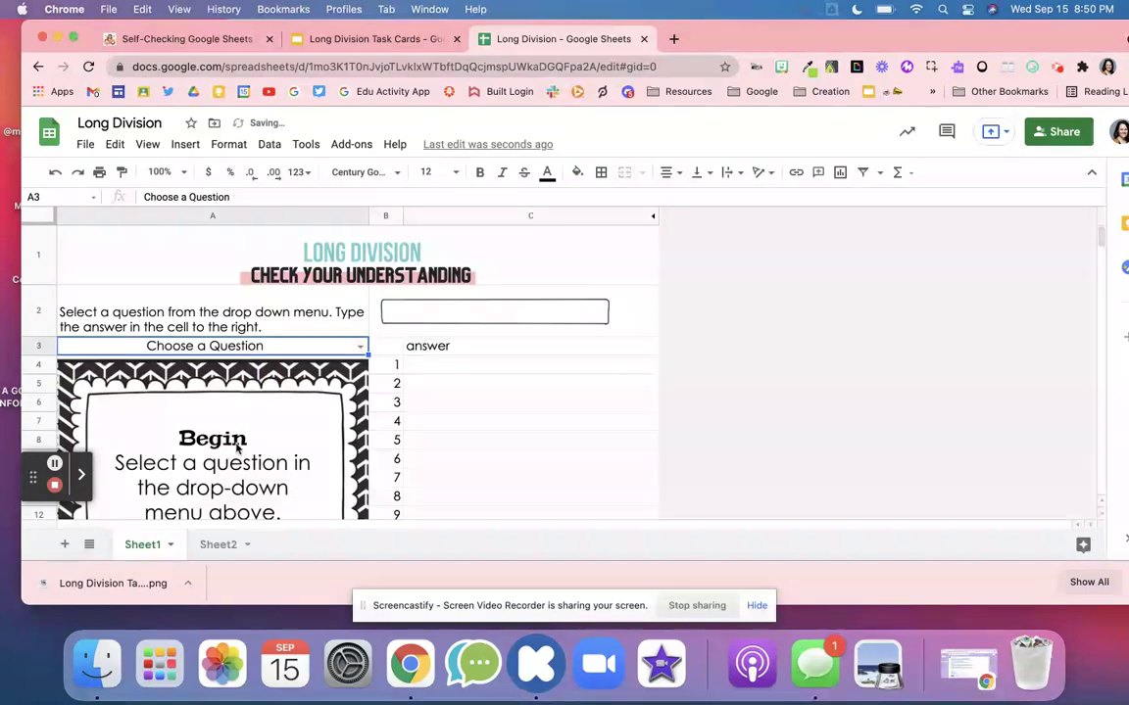
{"action": "left_click", "coordinate": [212, 547]}
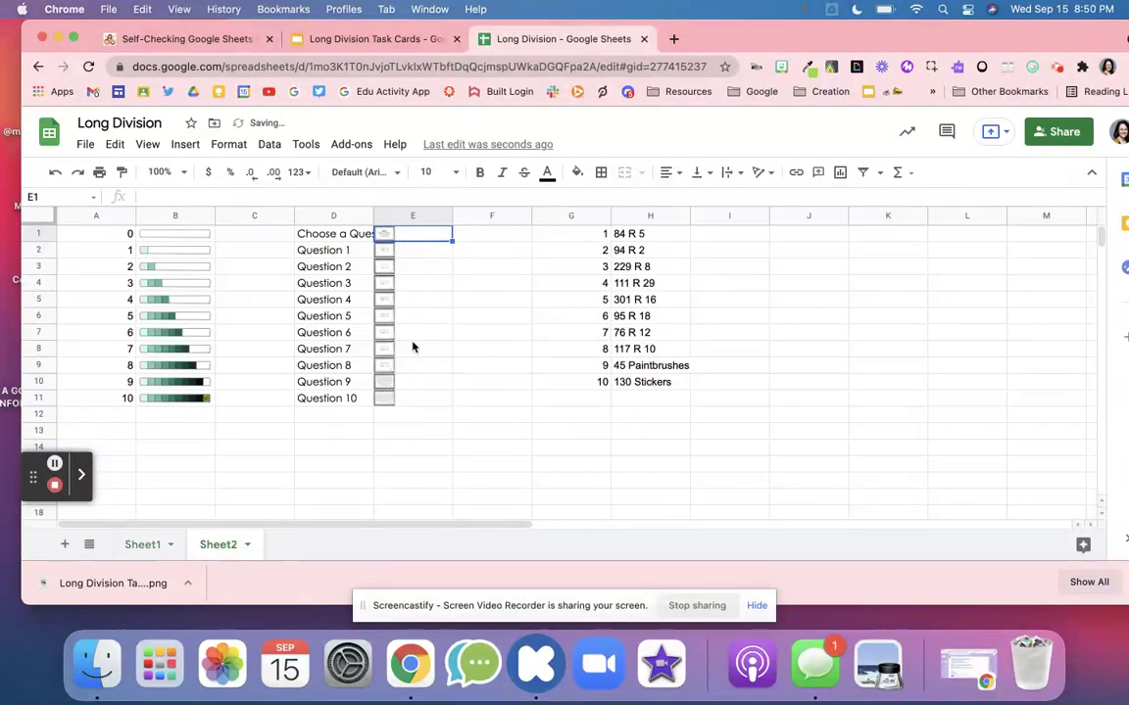
- From the end of the blog post, preview the Angle Addition Postulate 'Slides with questions' template, then close it
{"action": "left_click", "coordinate": [225, 38]}
{"action": "scroll", "coordinate": [443, 390], "scroll_direction": "down", "scroll_amount": 10}
{"action": "scroll", "coordinate": [443, 390], "scroll_direction": "down", "scroll_amount": 20}
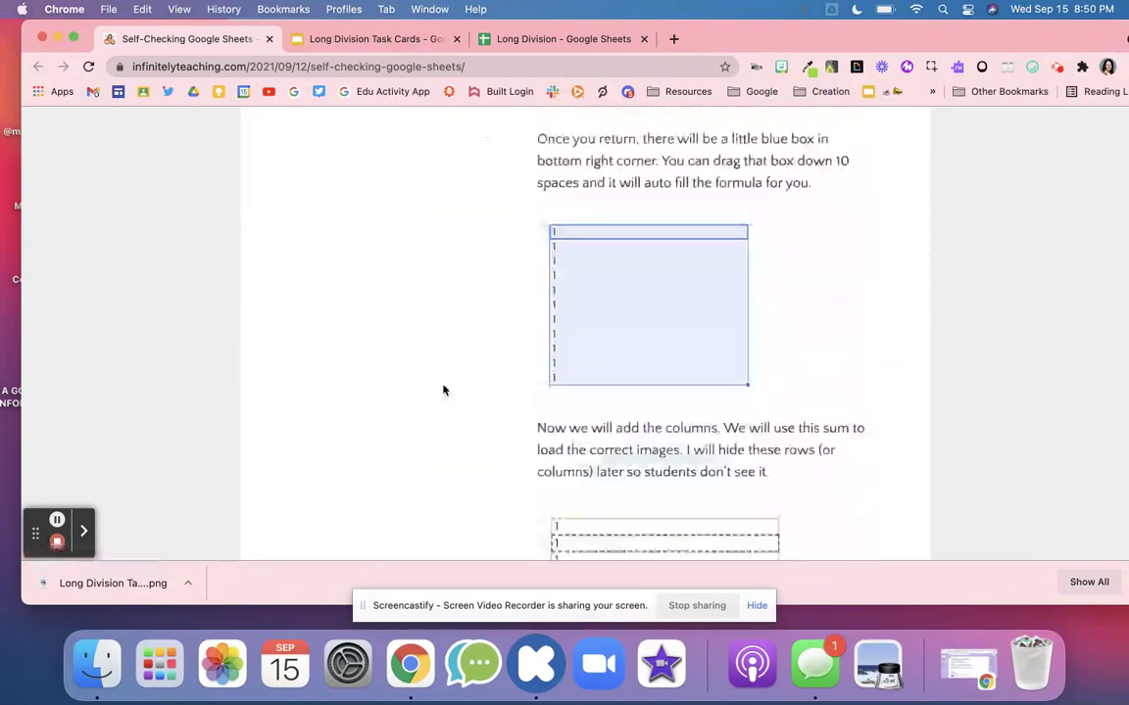
{"action": "scroll", "coordinate": [443, 390], "scroll_direction": "up", "scroll_amount": 15}
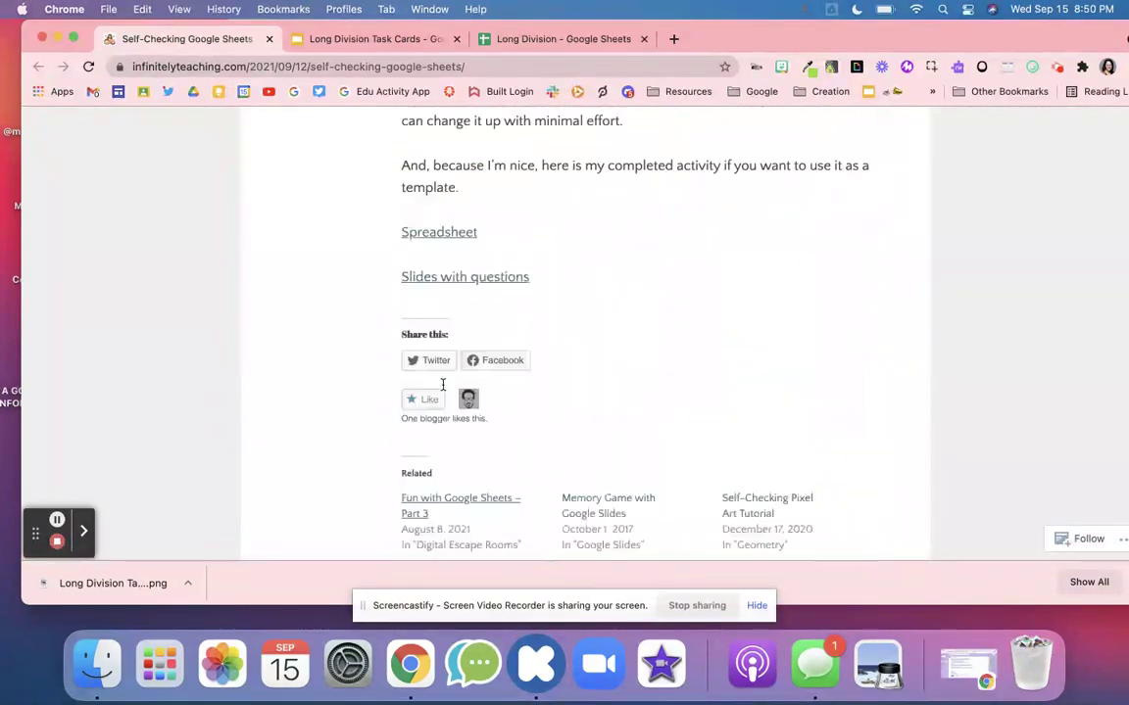
{"action": "scroll", "coordinate": [442, 390], "scroll_direction": "down", "scroll_amount": 12}
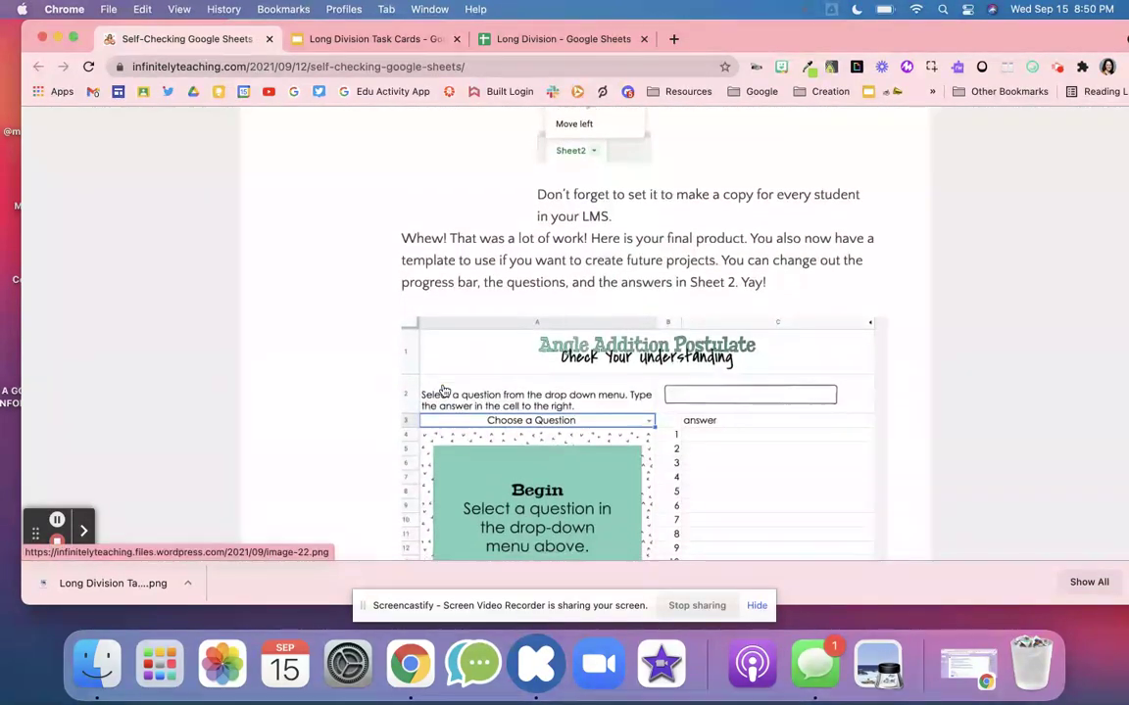
{"action": "scroll", "coordinate": [443, 390], "scroll_direction": "down", "scroll_amount": 5}
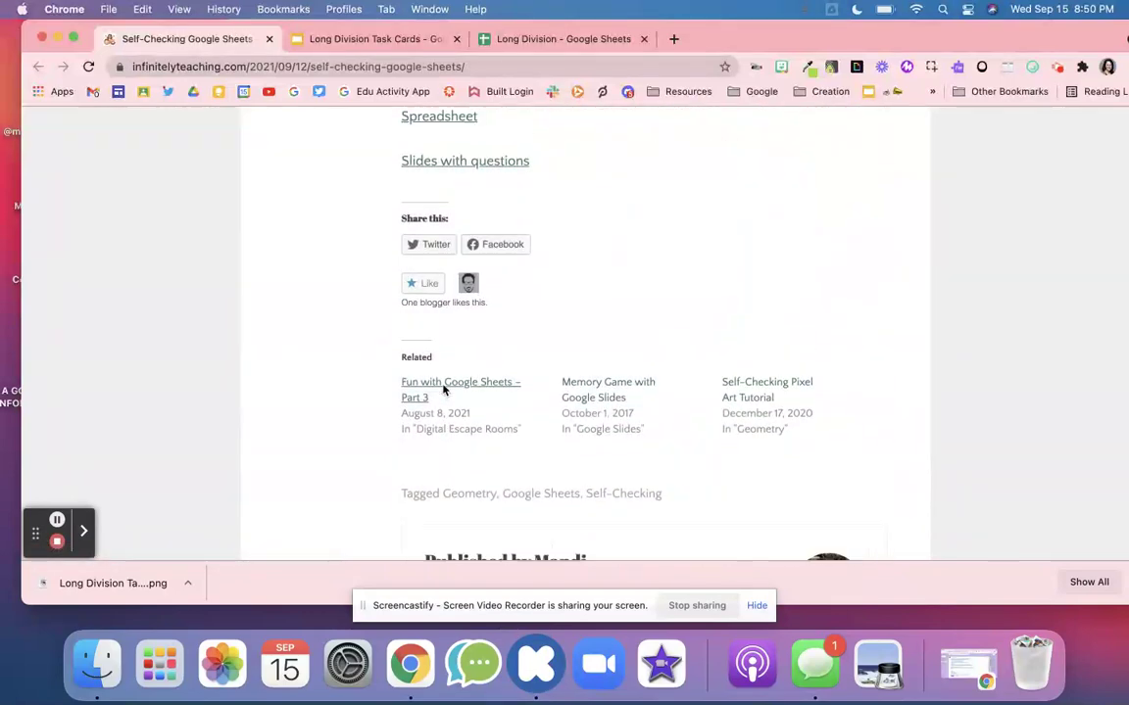
{"action": "scroll", "coordinate": [451, 323], "scroll_direction": "up", "scroll_amount": 3}
{"action": "left_click", "coordinate": [443, 283]}
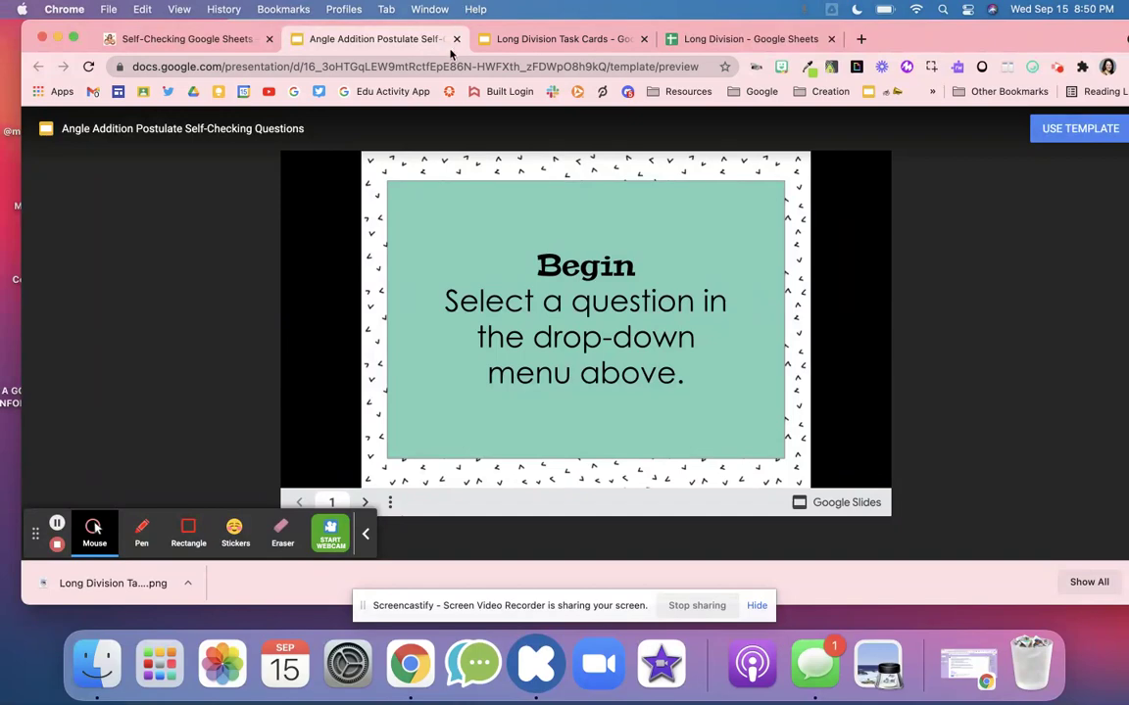
{"action": "left_click", "coordinate": [455, 38]}
- Return to the Long Division Task Cards deck and open the File menu's download options
{"action": "left_click", "coordinate": [419, 41]}
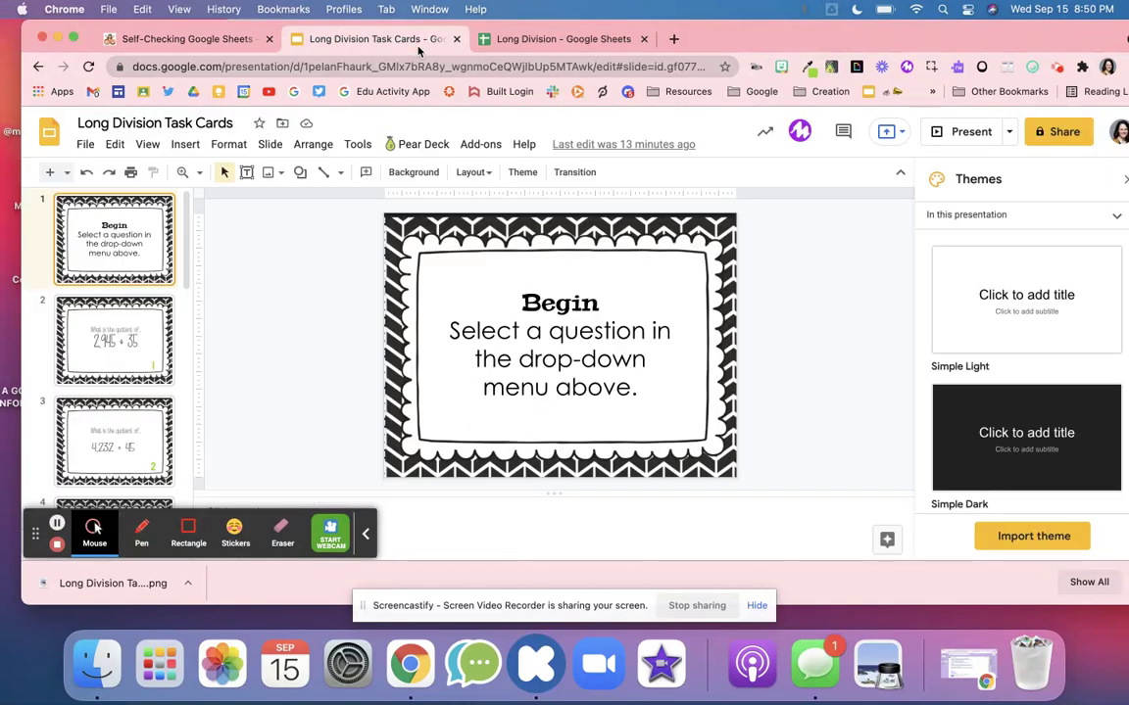
{"action": "scroll", "coordinate": [111, 368], "scroll_direction": "down", "scroll_amount": 7}
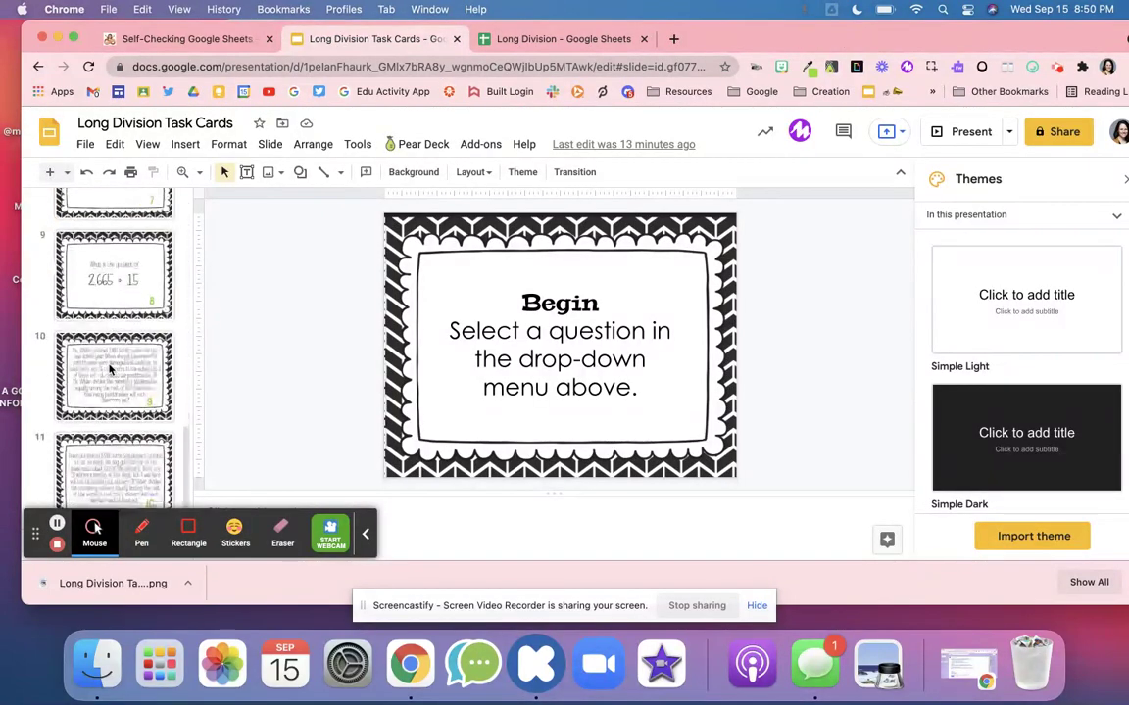
{"action": "scroll", "coordinate": [110, 368], "scroll_direction": "up", "scroll_amount": 7}
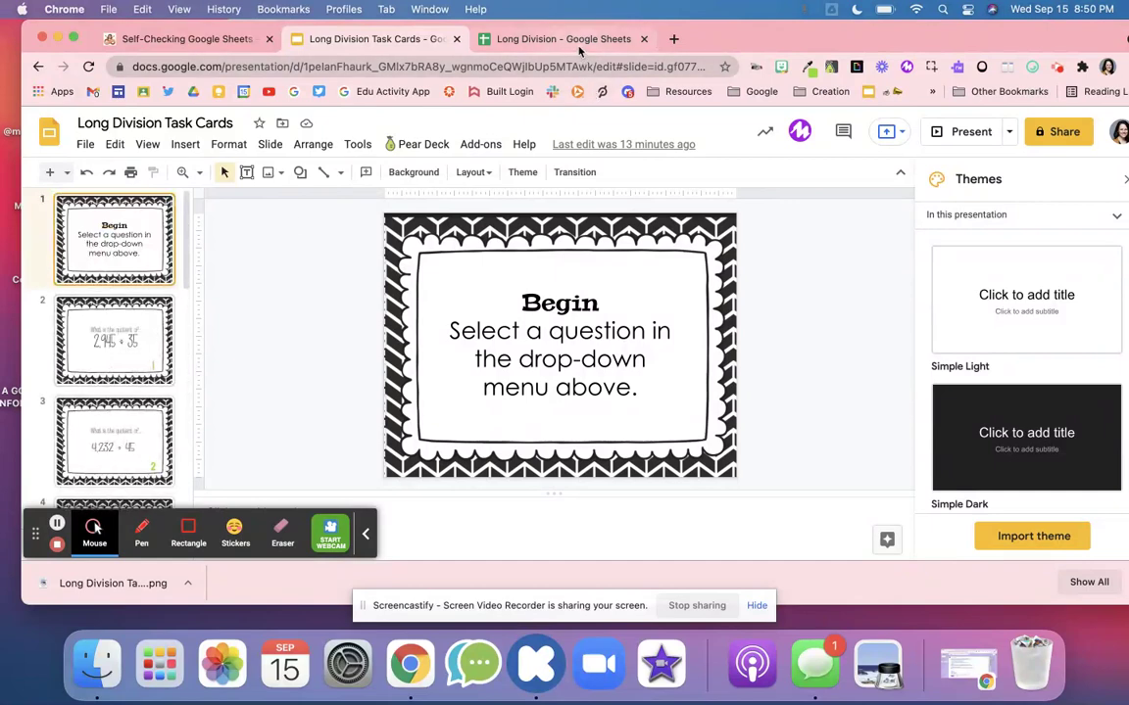
{"action": "left_click", "coordinate": [86, 144]}
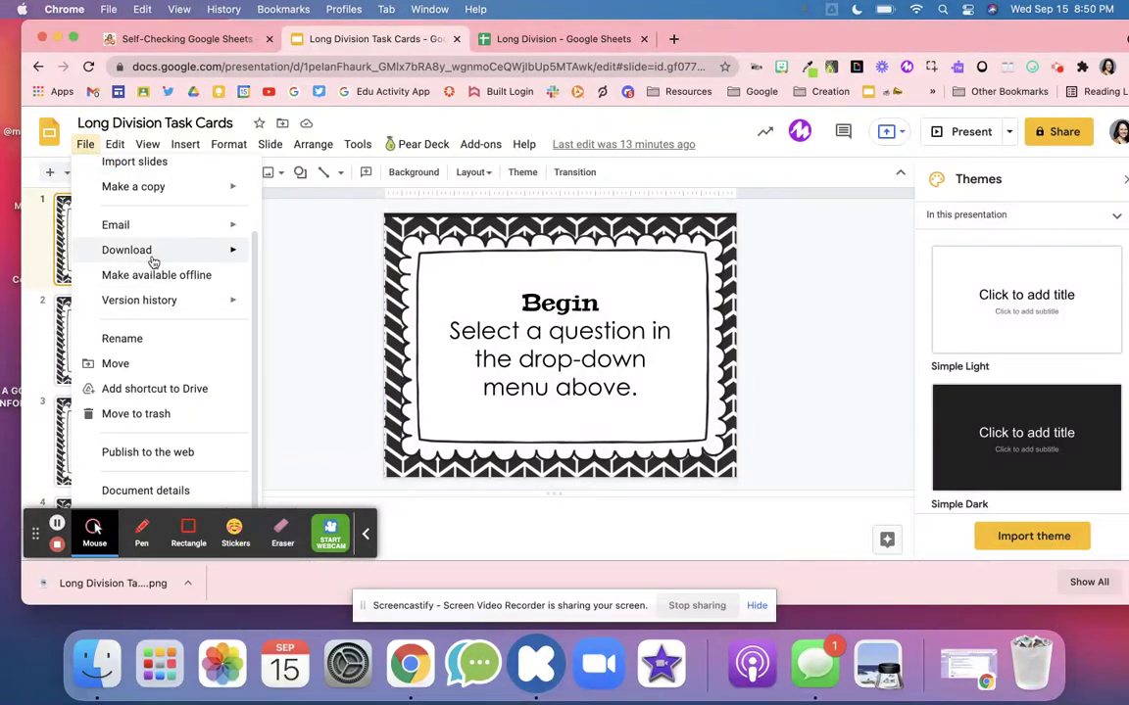
- On Sheet2, review the task-card images in E1:E11 and copy answer 84 R 5 from H1
{"action": "mouse_move", "coordinate": [154, 261]}
{"action": "left_click", "coordinate": [610, 43]}
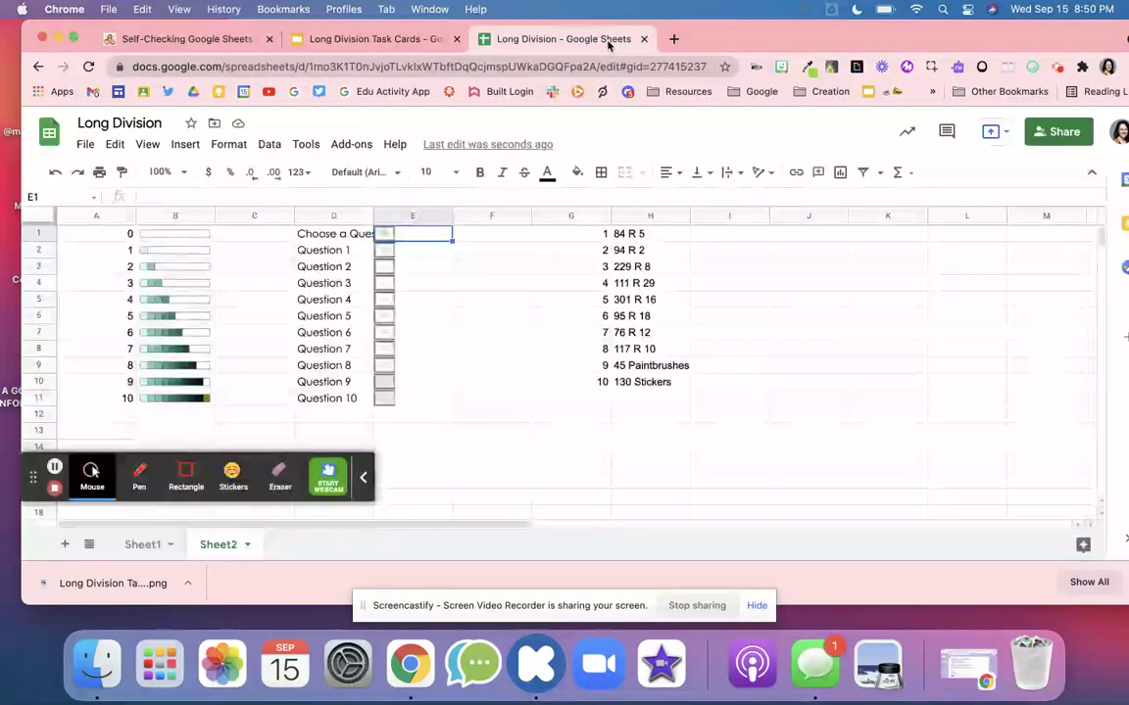
{"action": "left_click_drag", "start_coordinate": [406, 237], "coordinate": [408, 404]}
{"action": "left_click", "coordinate": [405, 250]}
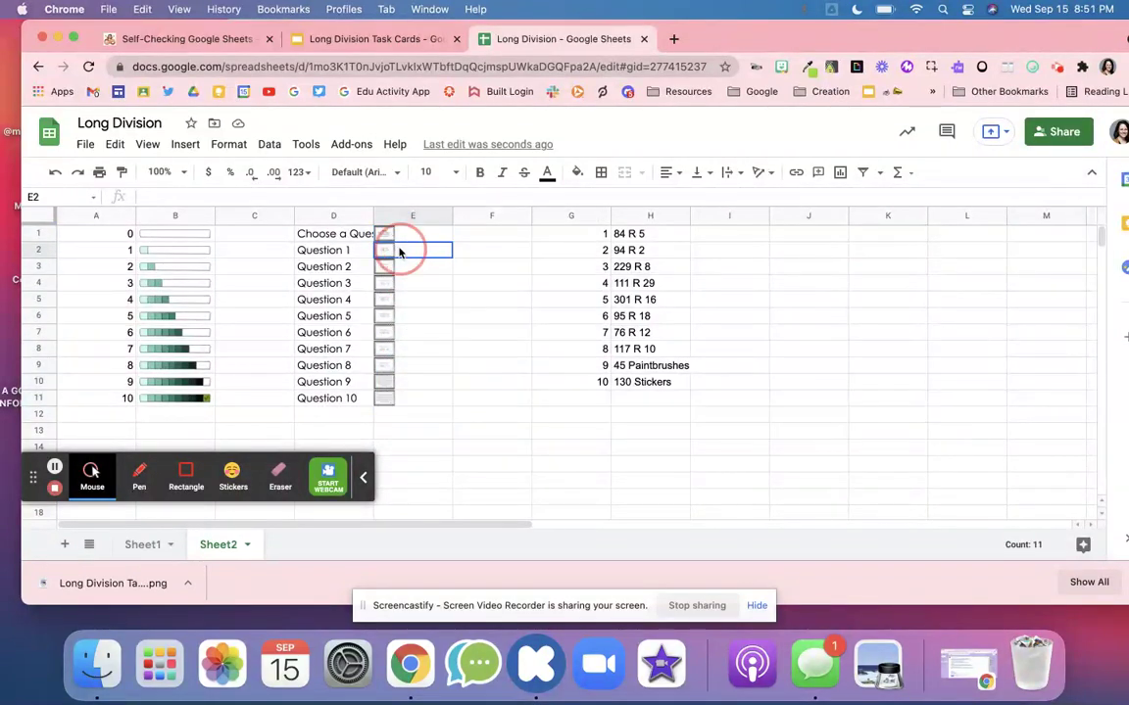
{"action": "left_click", "coordinate": [408, 267]}
{"action": "left_click", "coordinate": [410, 300]}
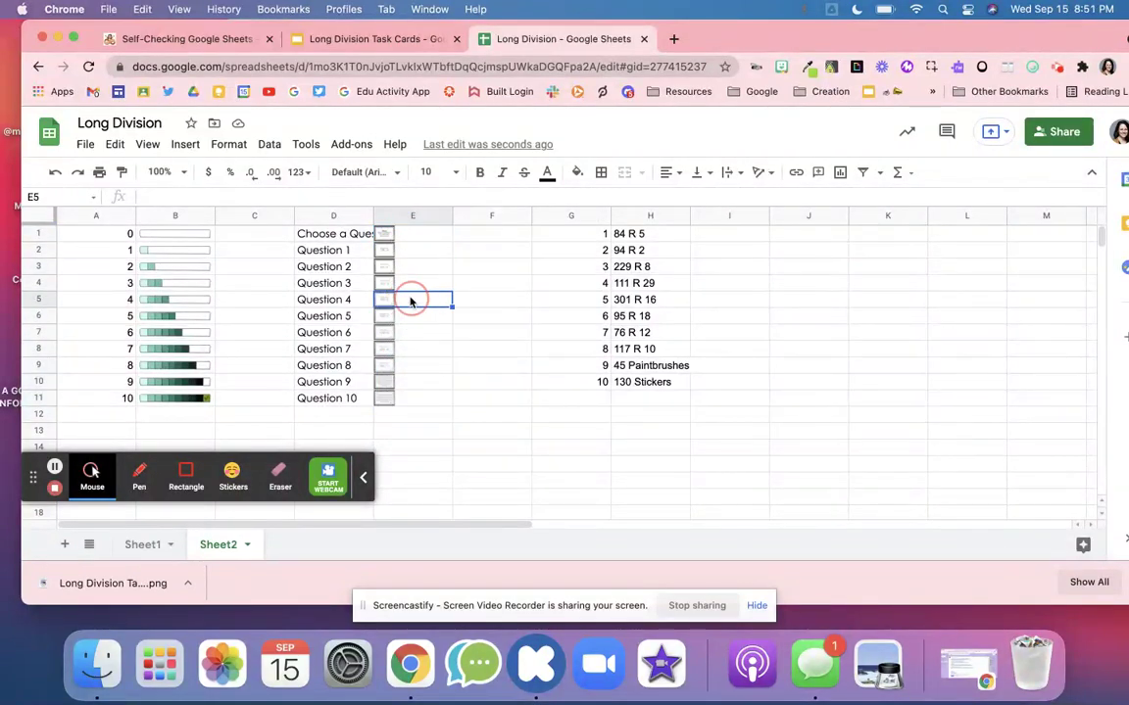
{"action": "left_click_drag", "start_coordinate": [643, 235], "coordinate": [660, 380]}
{"action": "left_click", "coordinate": [663, 241]}
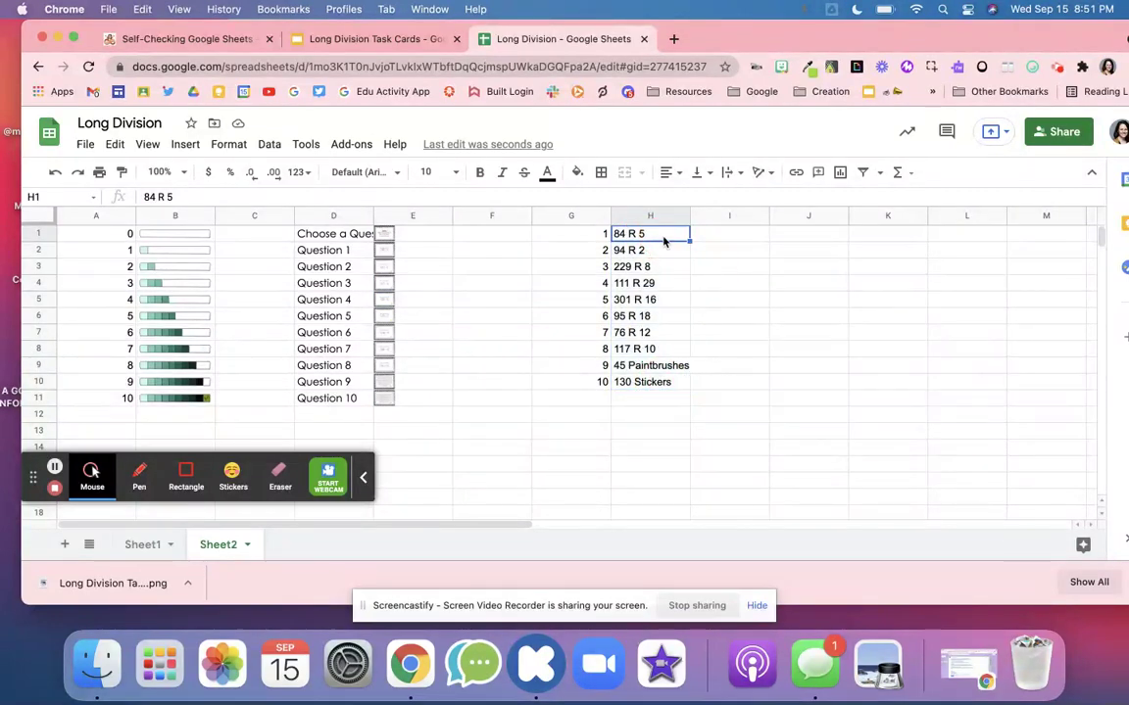
{"action": "key", "text": "super+c"}
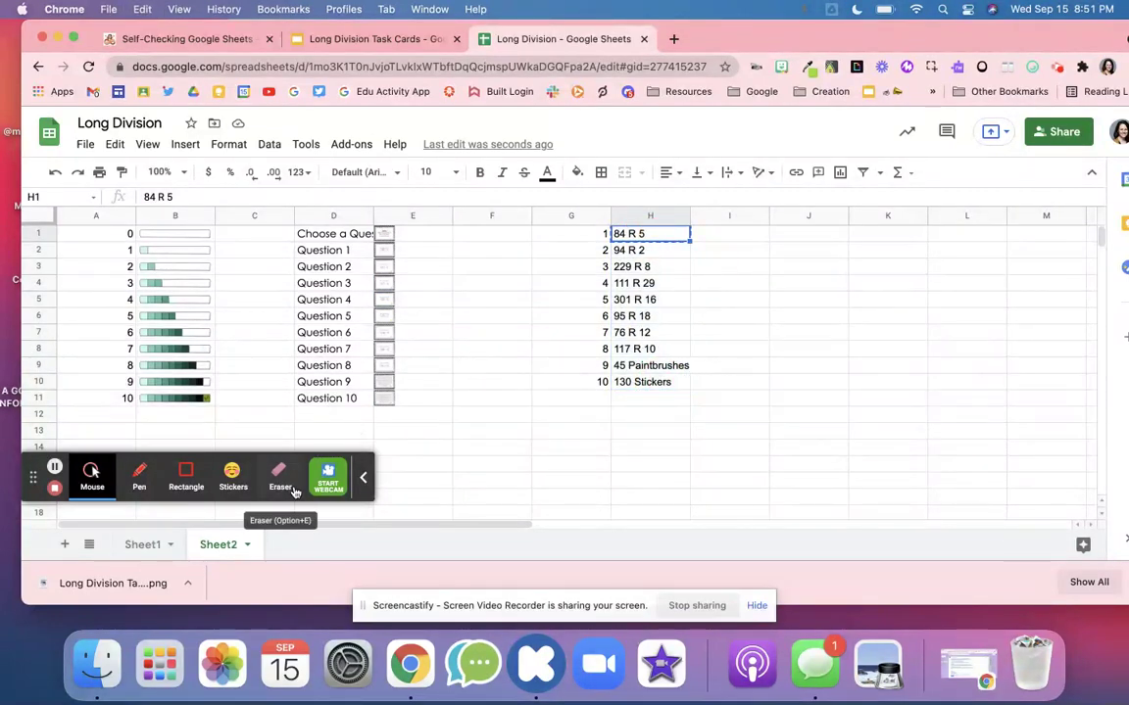
- On Sheet1, choose Question 1 in the A3 dropdown
{"action": "left_click", "coordinate": [152, 546]}
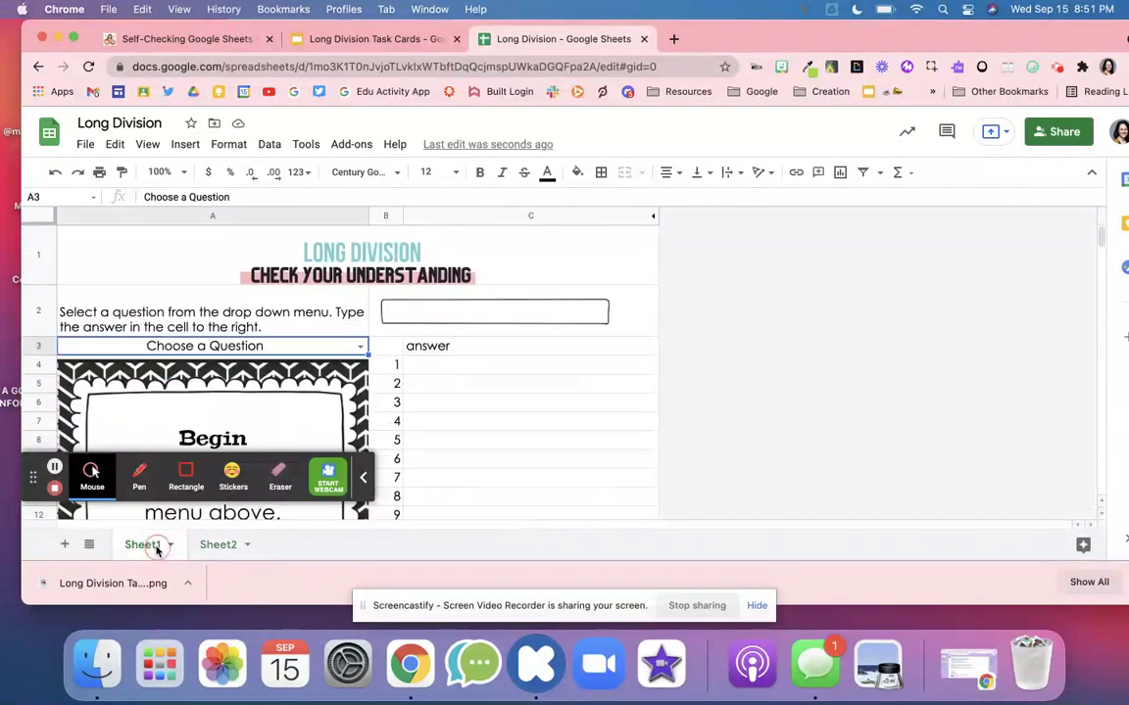
{"action": "left_click", "coordinate": [361, 345]}
{"action": "left_click", "coordinate": [269, 390]}
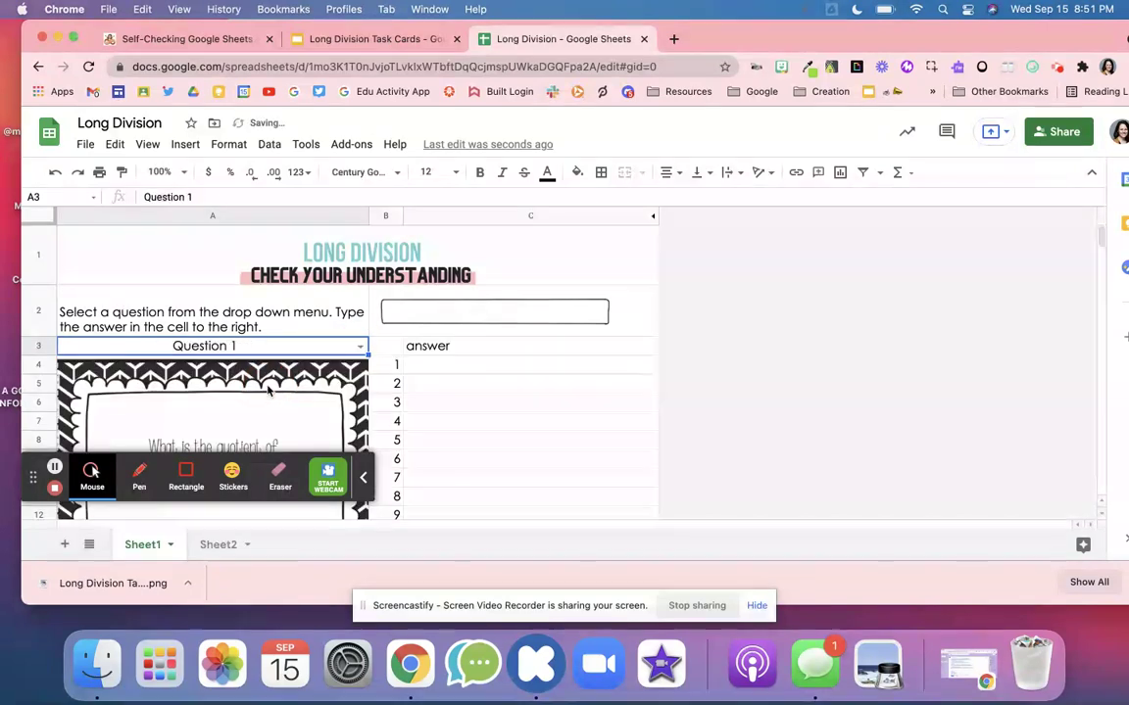
- Enter 84 R 5 as the first answer in C4
{"action": "scroll", "coordinate": [269, 390], "scroll_direction": "down", "scroll_amount": 1}
{"action": "scroll", "coordinate": [269, 390], "scroll_direction": "down", "scroll_amount": 1}
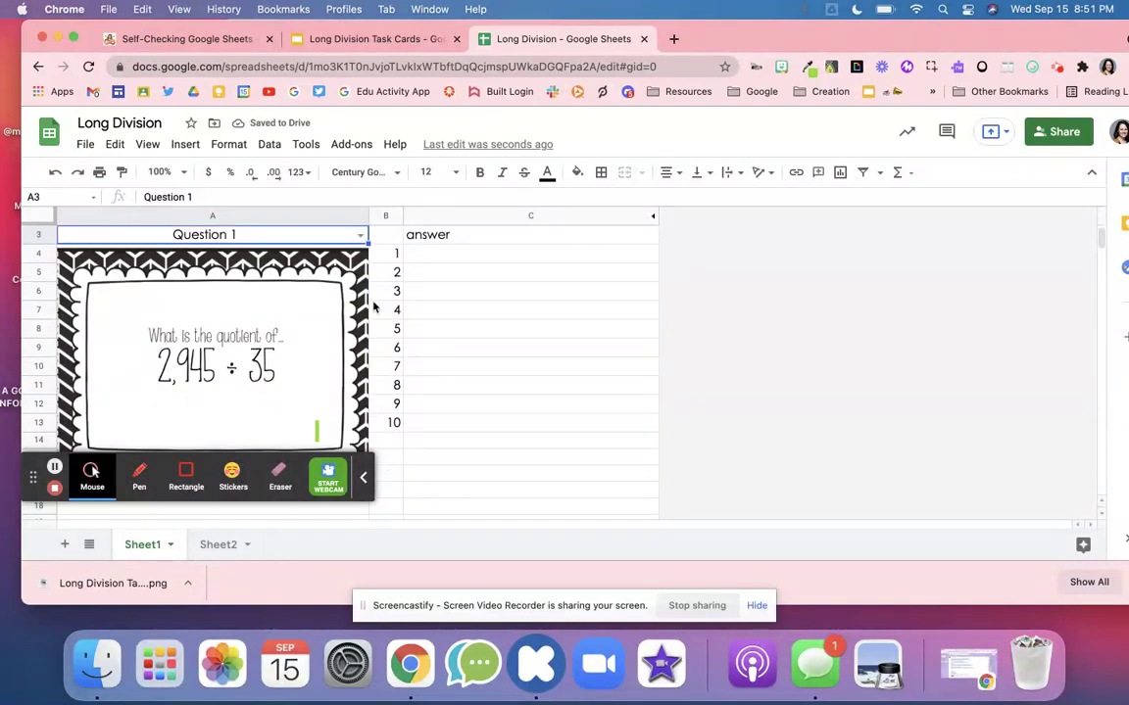
{"action": "left_click", "coordinate": [434, 257]}
{"action": "type", "text": "84 R 5"}
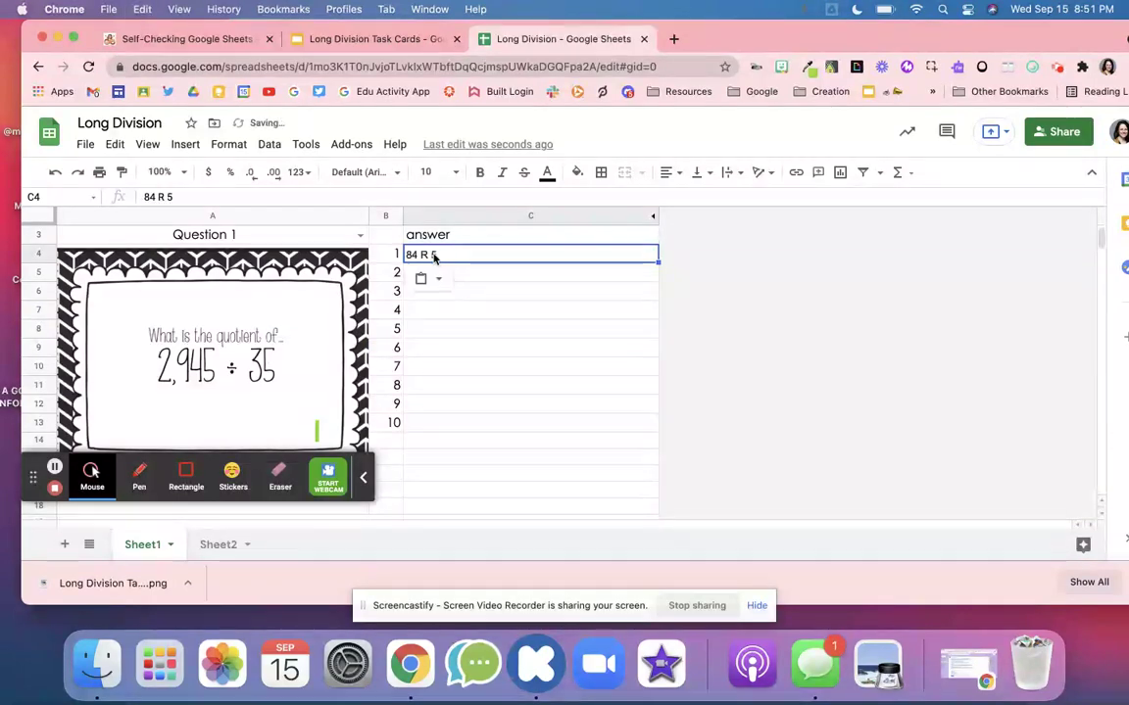
{"action": "left_click", "coordinate": [520, 313]}
- Test 84 R 5 in C5, then clear it and return to the Sheet2 answer key
{"action": "scroll", "coordinate": [520, 313], "scroll_direction": "up", "scroll_amount": 3}
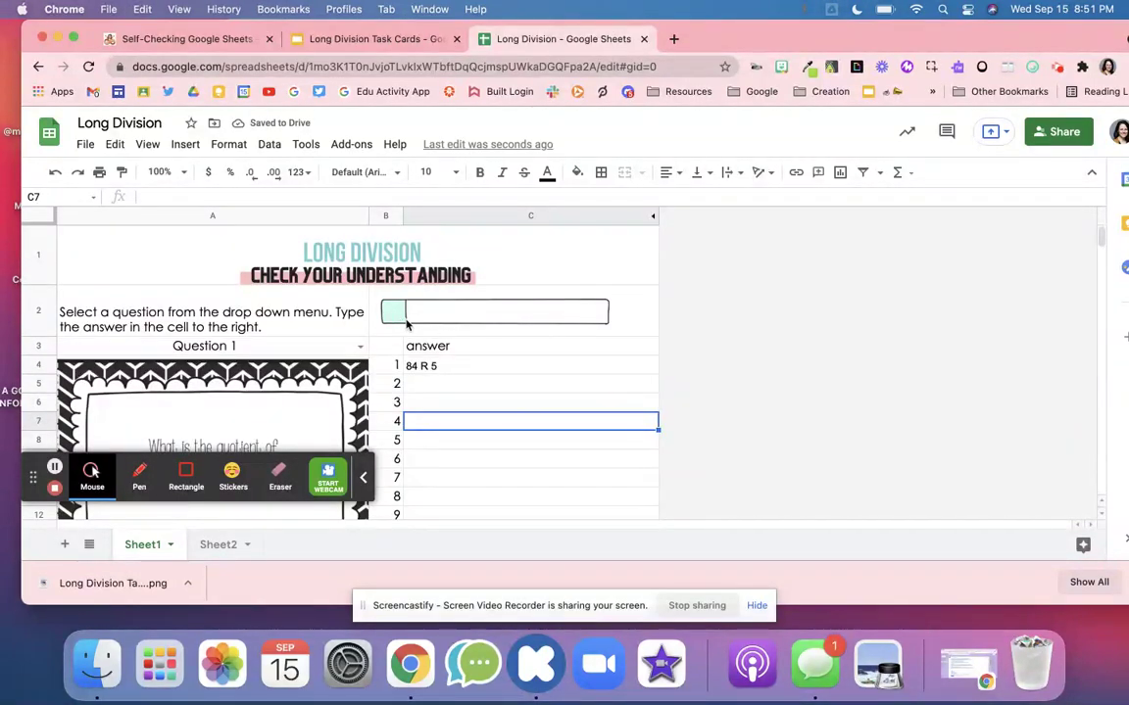
{"action": "left_click", "coordinate": [433, 382]}
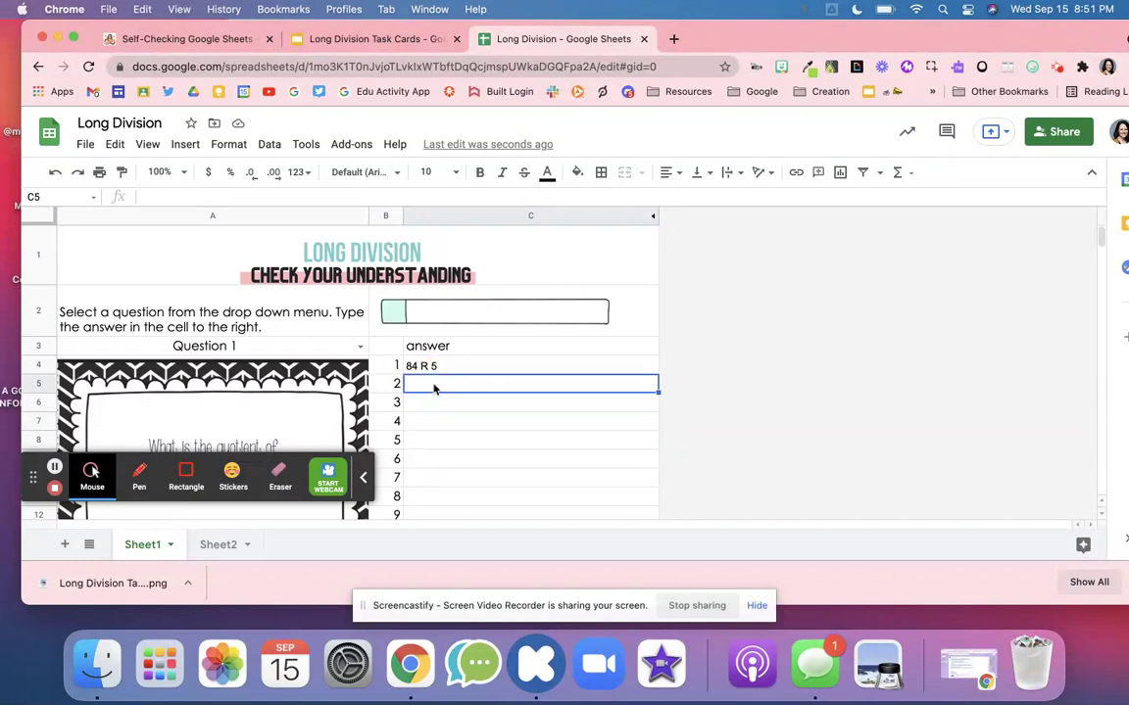
{"action": "type", "text": "84 "}
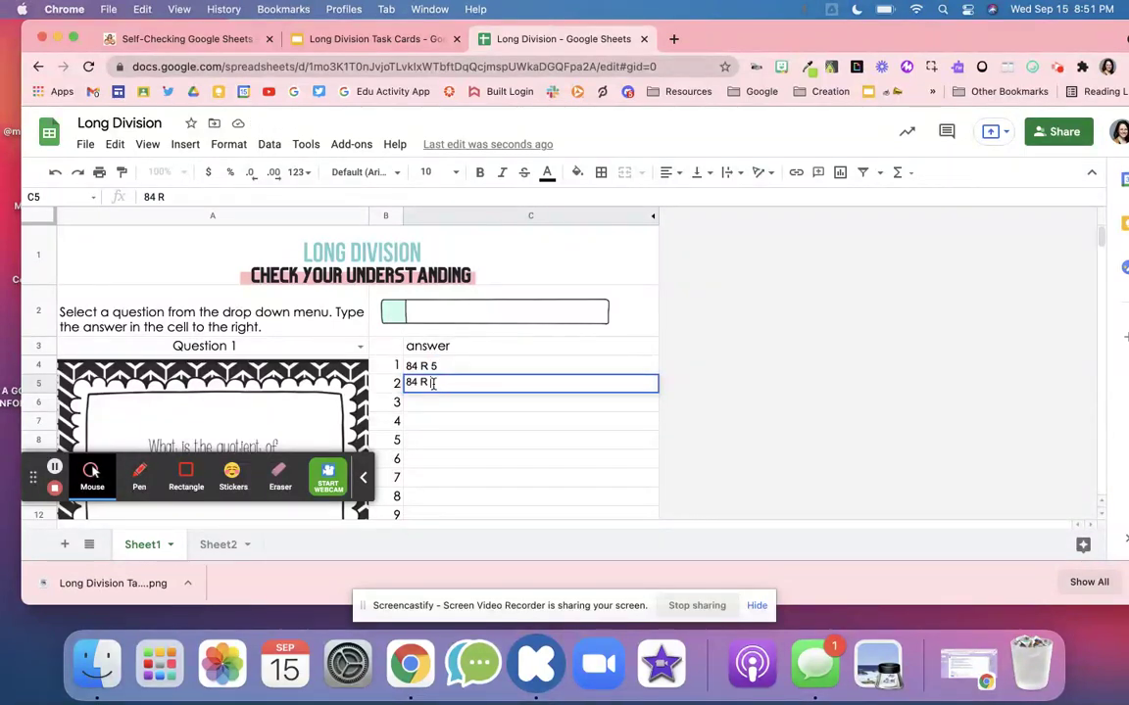
{"action": "type", "text": "R 5"}
{"action": "left_click", "coordinate": [480, 419]}
{"action": "left_click", "coordinate": [460, 387]}
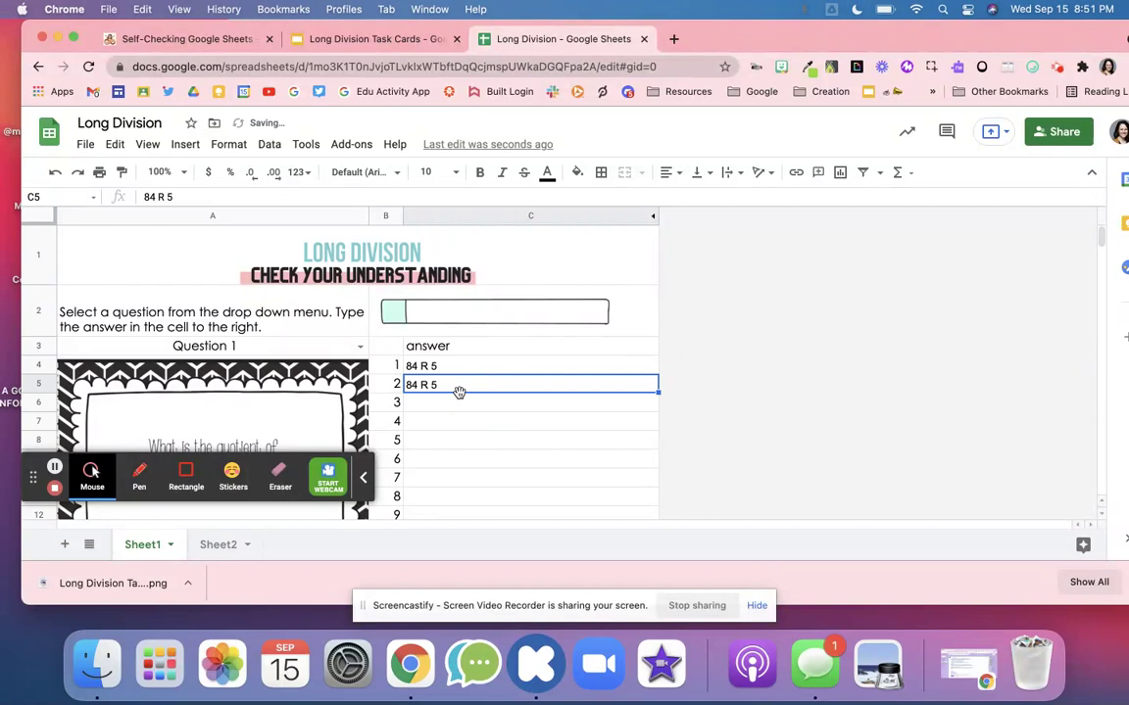
{"action": "key", "text": "Delete"}
{"action": "left_click", "coordinate": [242, 547]}
- Copy the answer 94 R 2 from Sheet2's H2 into C5 on Sheet1
{"action": "left_click", "coordinate": [637, 250]}
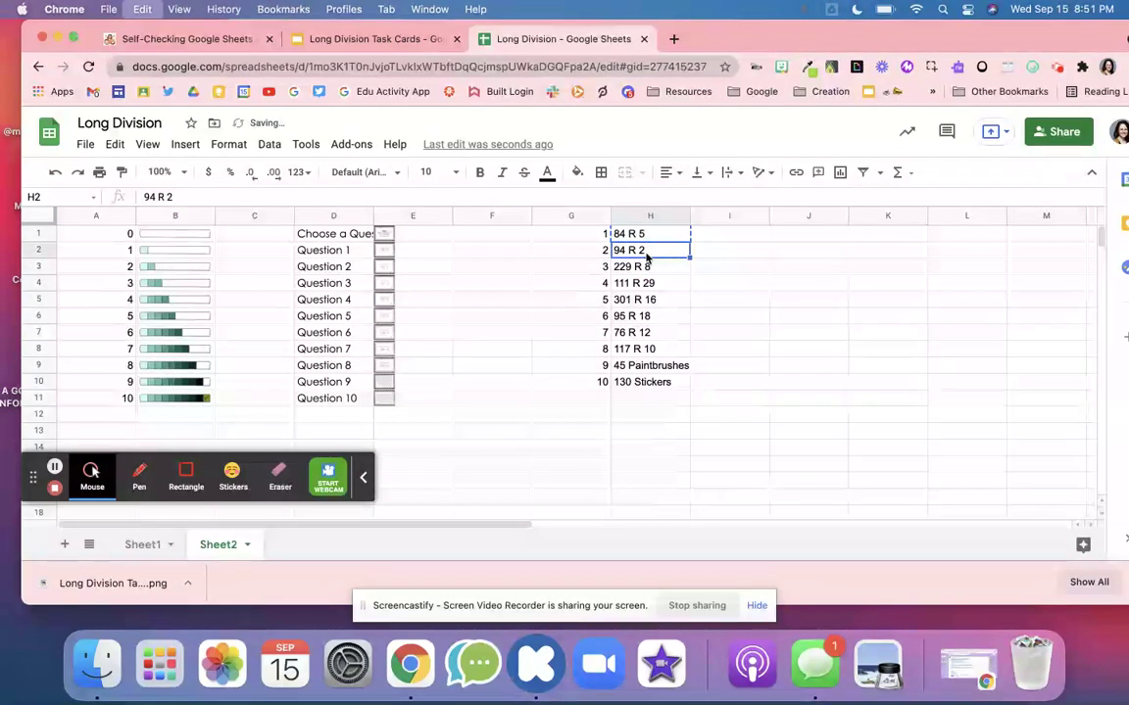
{"action": "left_click", "coordinate": [142, 544]}
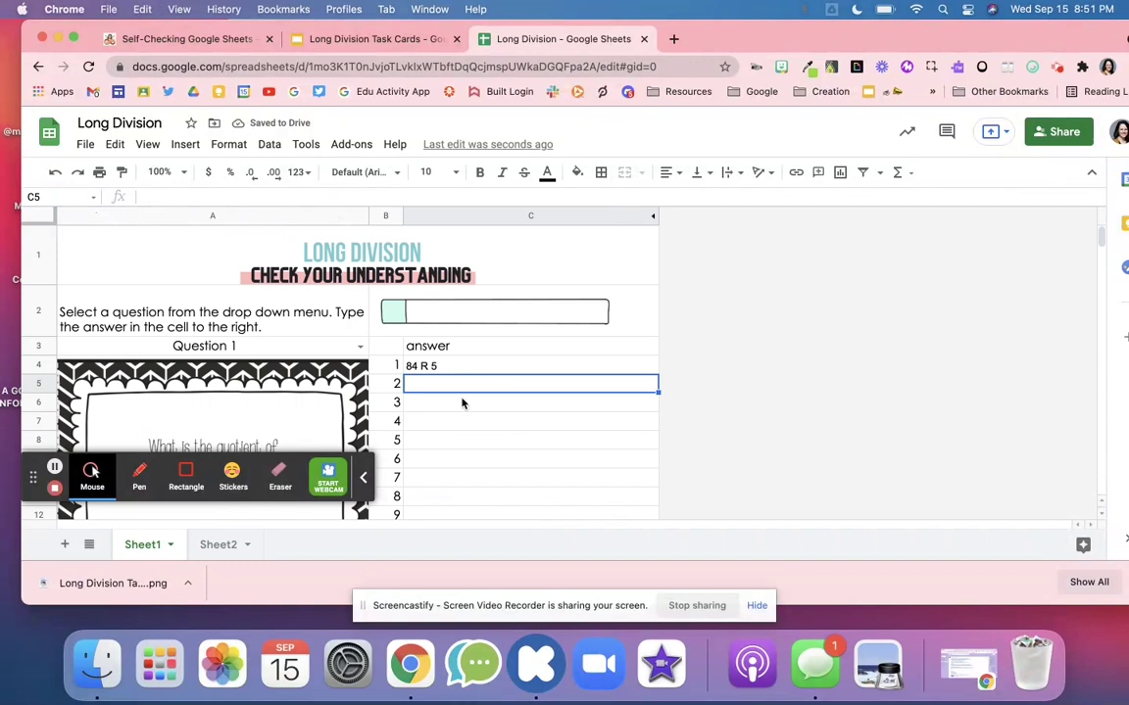
{"action": "key", "text": "super+v"}
{"action": "left_click", "coordinate": [491, 423]}
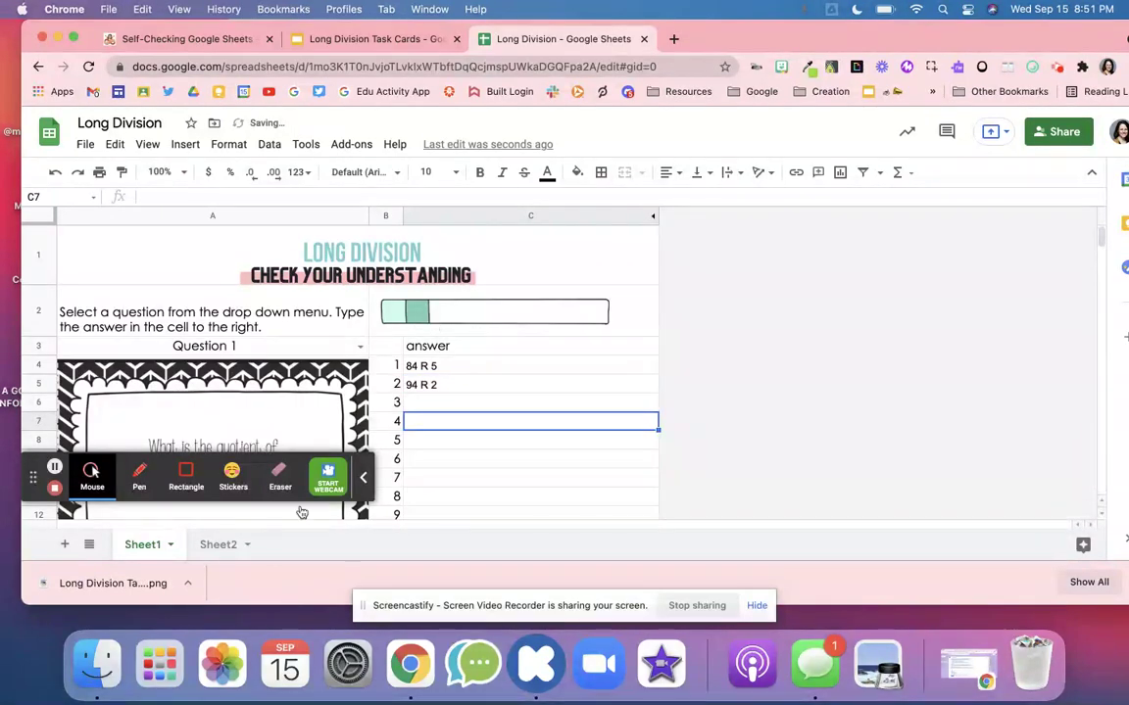
- Copy the remaining answers H3:H10 from Sheet2 into Sheet1 starting at C6
{"action": "left_click", "coordinate": [221, 545]}
{"action": "left_click_drag", "start_coordinate": [647, 267], "coordinate": [661, 385]}
{"action": "key", "text": "super+c"}
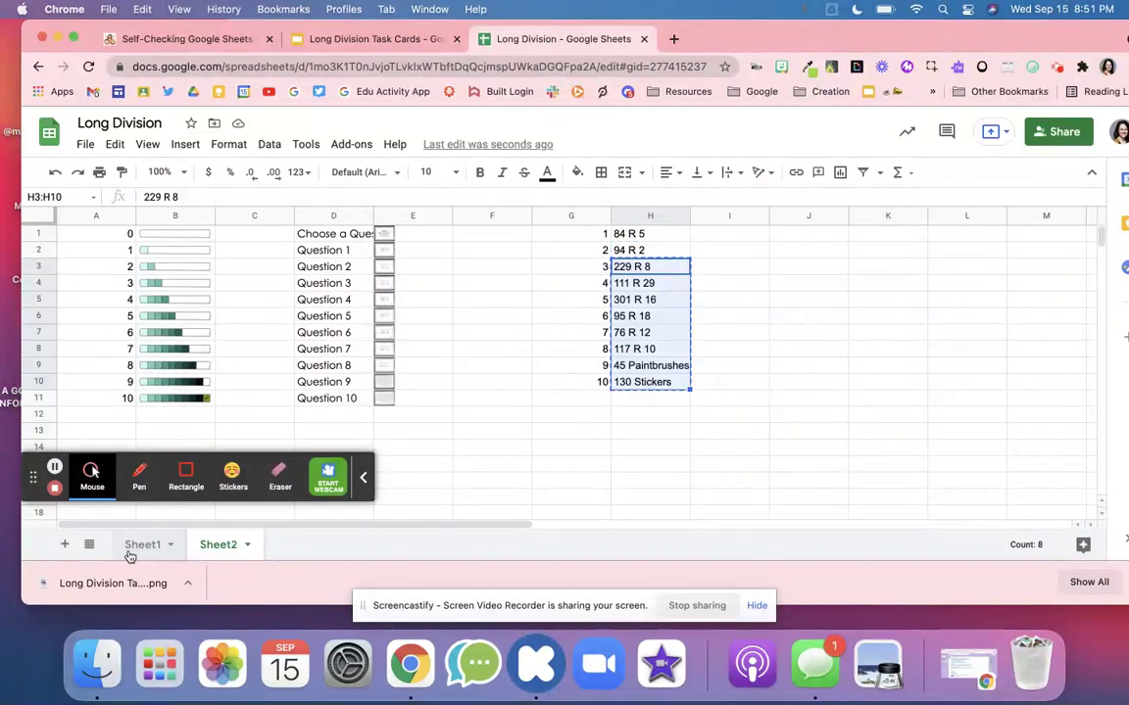
{"action": "left_click", "coordinate": [142, 545]}
{"action": "left_click", "coordinate": [489, 402]}
{"action": "key", "text": "super+v"}
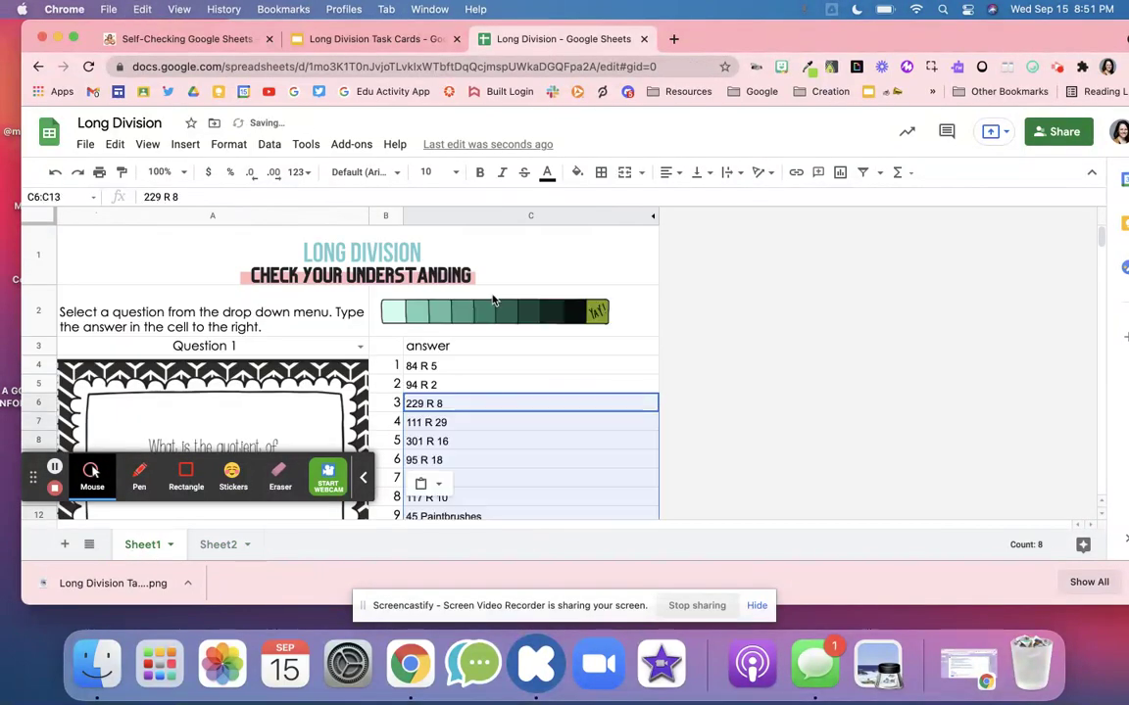
- Clear answers C5 through C13, including 130 Stickers, leaving only 84 R 5
{"action": "scroll", "coordinate": [569, 357], "scroll_direction": "down", "scroll_amount": 2}
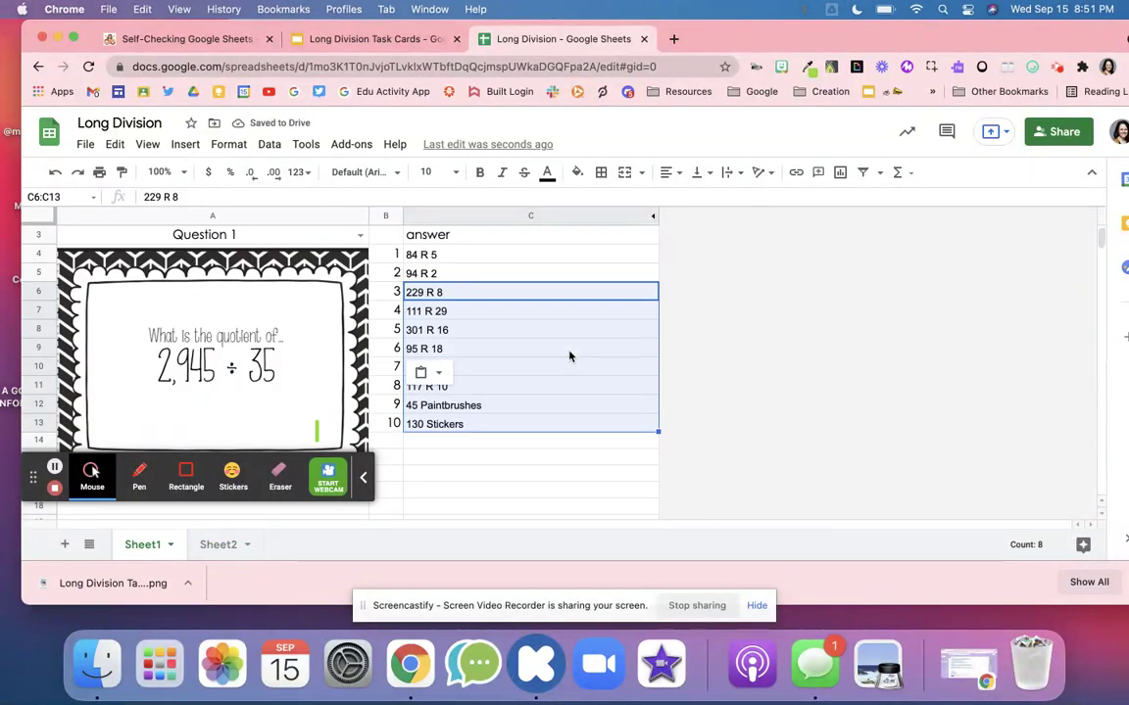
{"action": "left_click", "coordinate": [517, 426]}
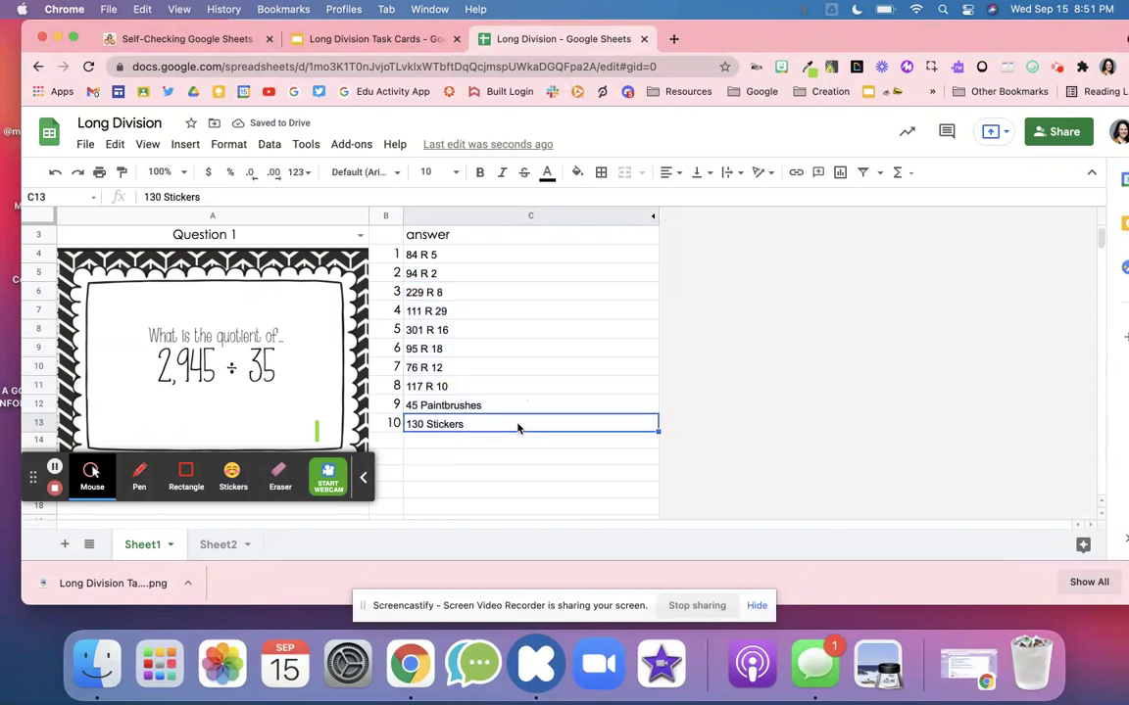
{"action": "key", "text": "Delete"}
{"action": "scroll", "coordinate": [588, 389], "scroll_direction": "up", "scroll_amount": 2}
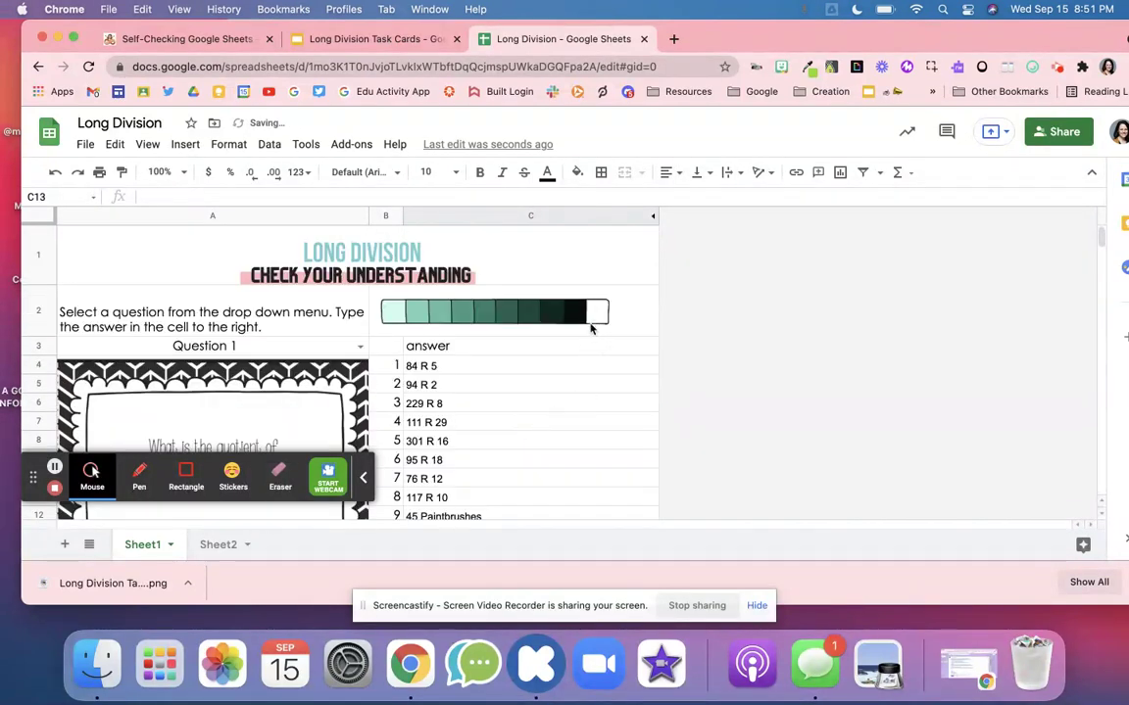
{"action": "scroll", "coordinate": [558, 369], "scroll_direction": "down", "scroll_amount": 1}
{"action": "left_click_drag", "start_coordinate": [486, 326], "coordinate": [484, 462]}
{"action": "key", "text": "Delete"}
- Delete the 84 R 5 answer in C4 to empty the progress bar, then go to Sheet2
{"action": "left_click", "coordinate": [431, 307]}
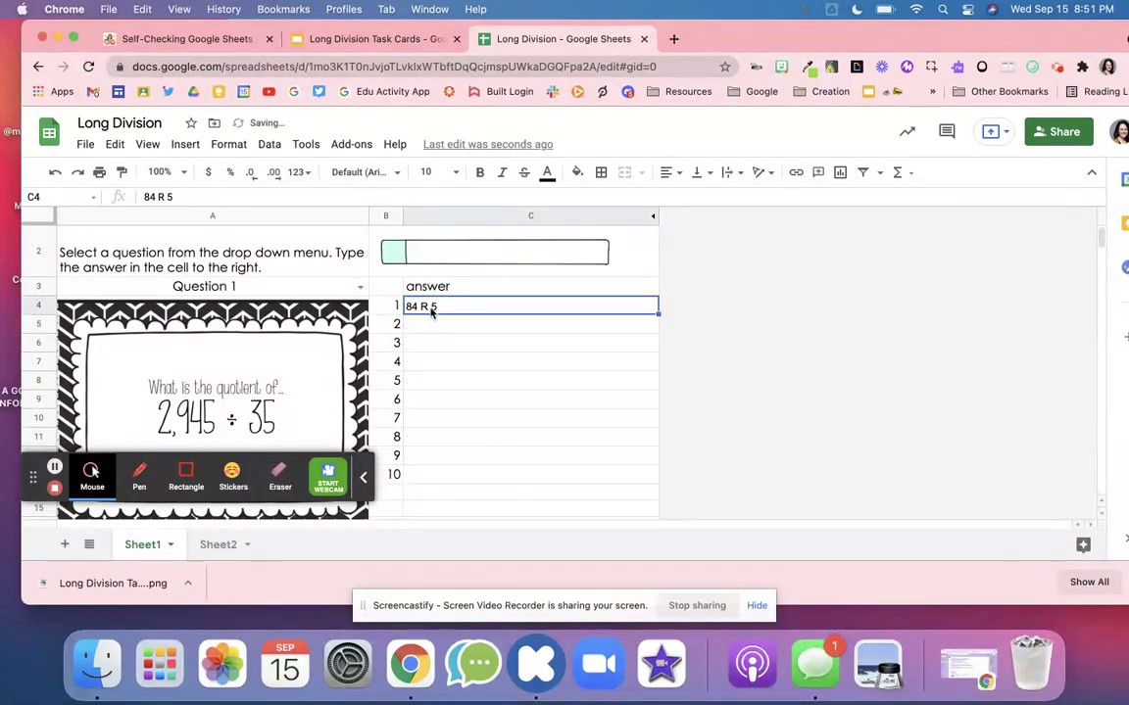
{"action": "key", "text": "Delete"}
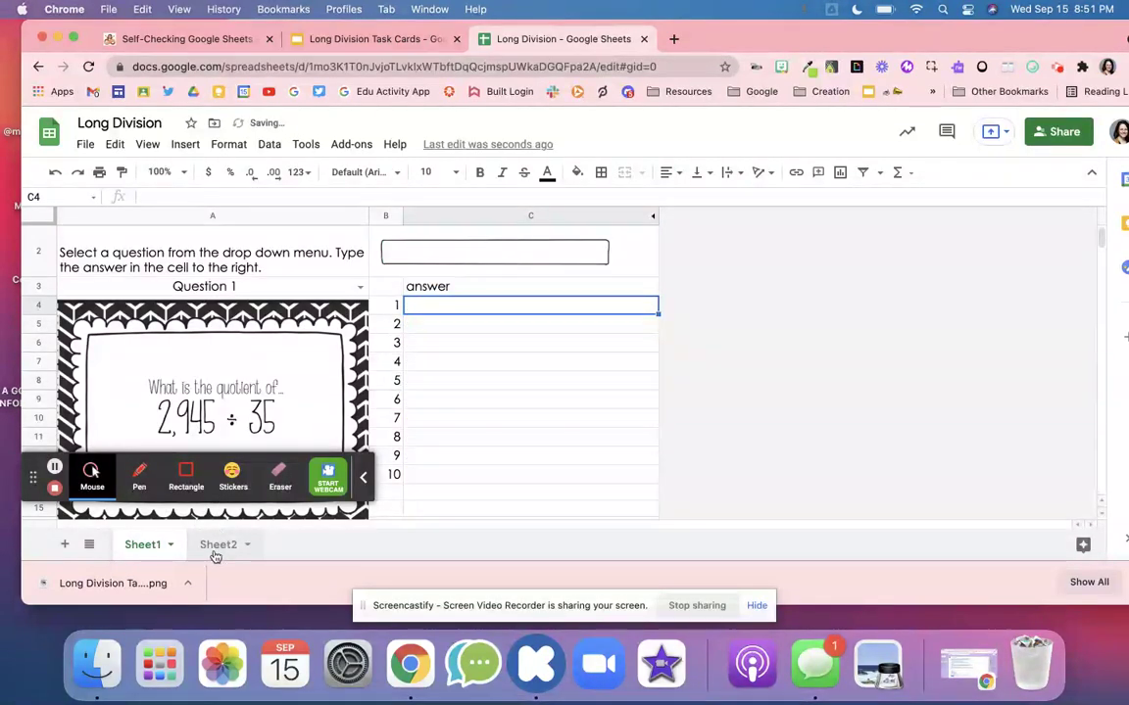
{"action": "left_click", "coordinate": [215, 551]}
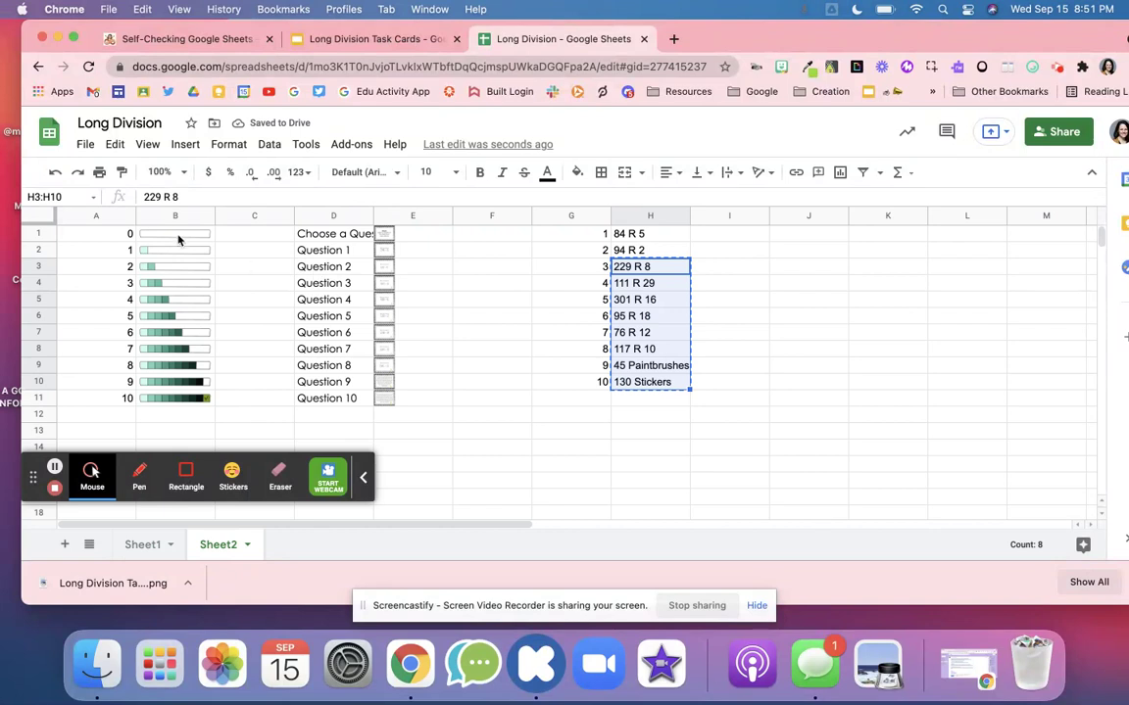
- Review Sheet2's progress-bar images in B, task cards in E and answer key in H
{"action": "left_click_drag", "start_coordinate": [177, 235], "coordinate": [189, 415]}
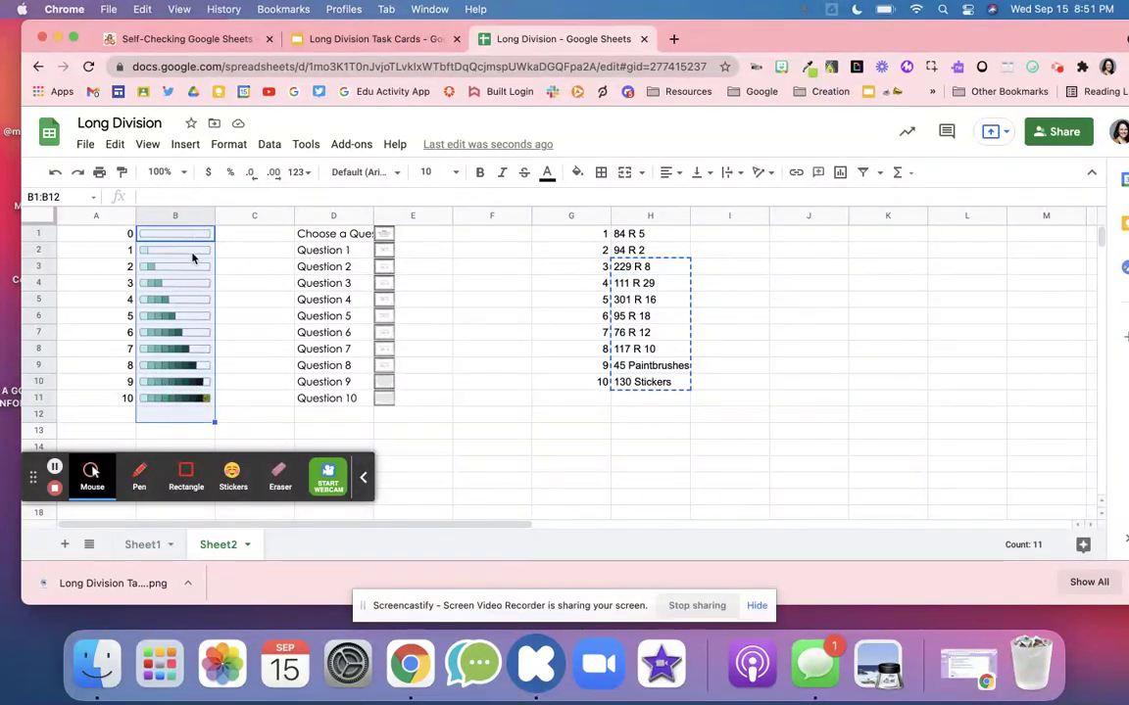
{"action": "left_click_drag", "start_coordinate": [405, 232], "coordinate": [435, 435]}
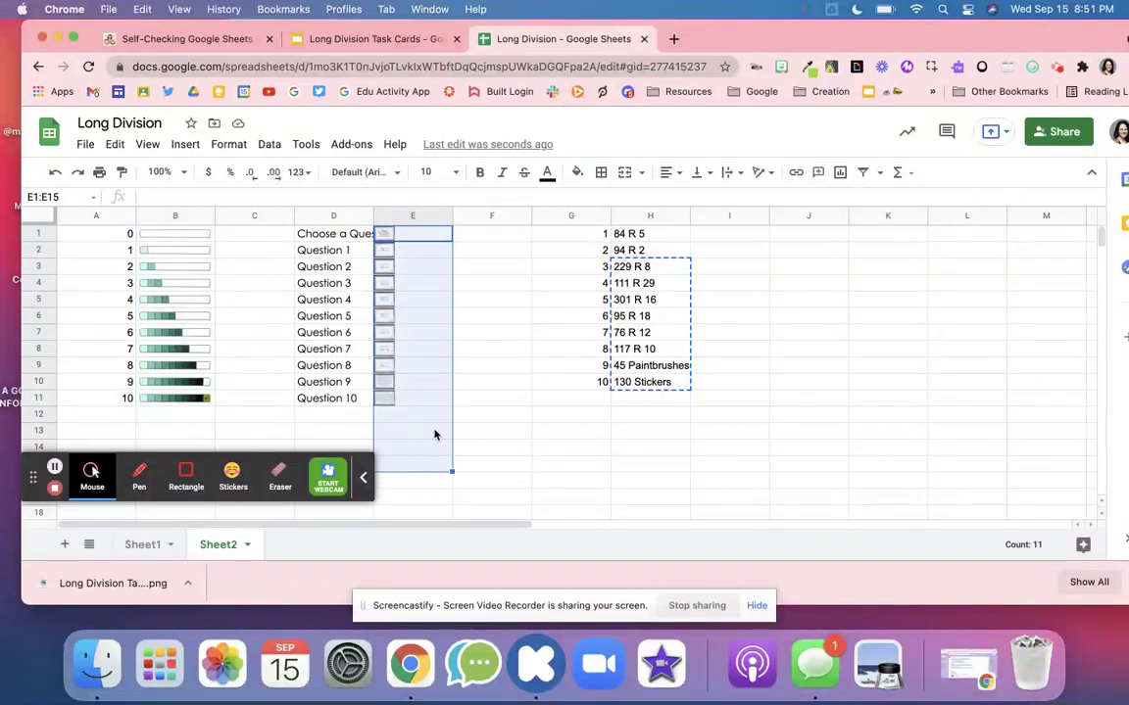
{"action": "left_click", "coordinate": [658, 240]}
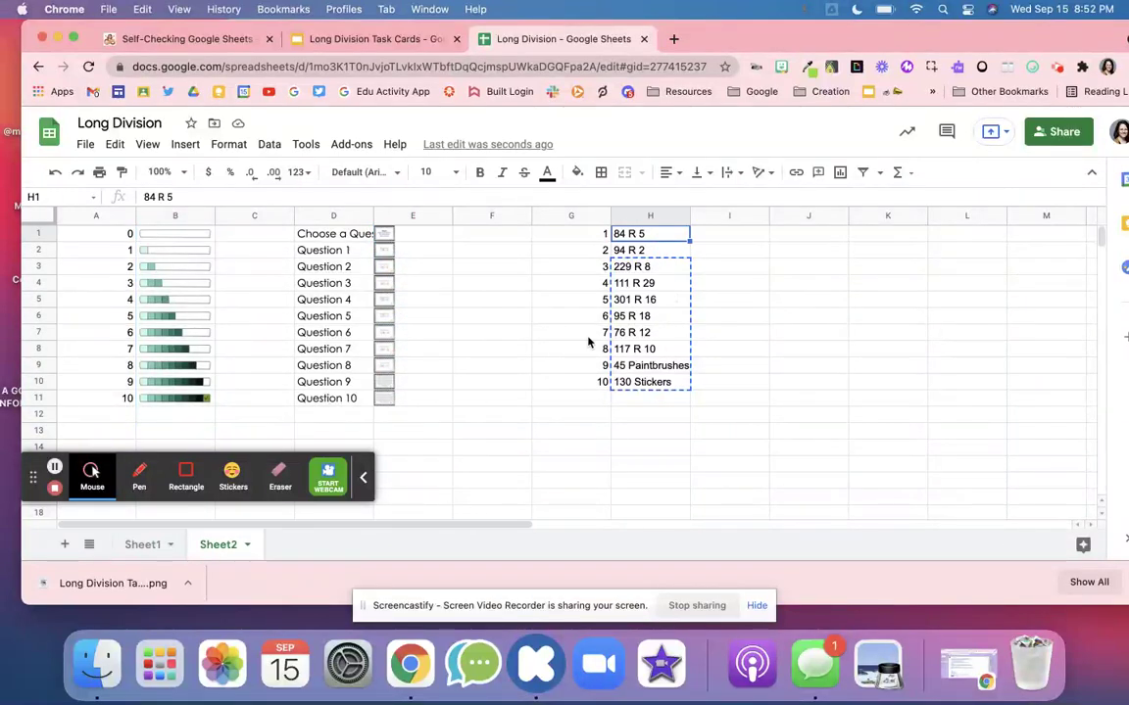
{"action": "right_click", "coordinate": [212, 548]}
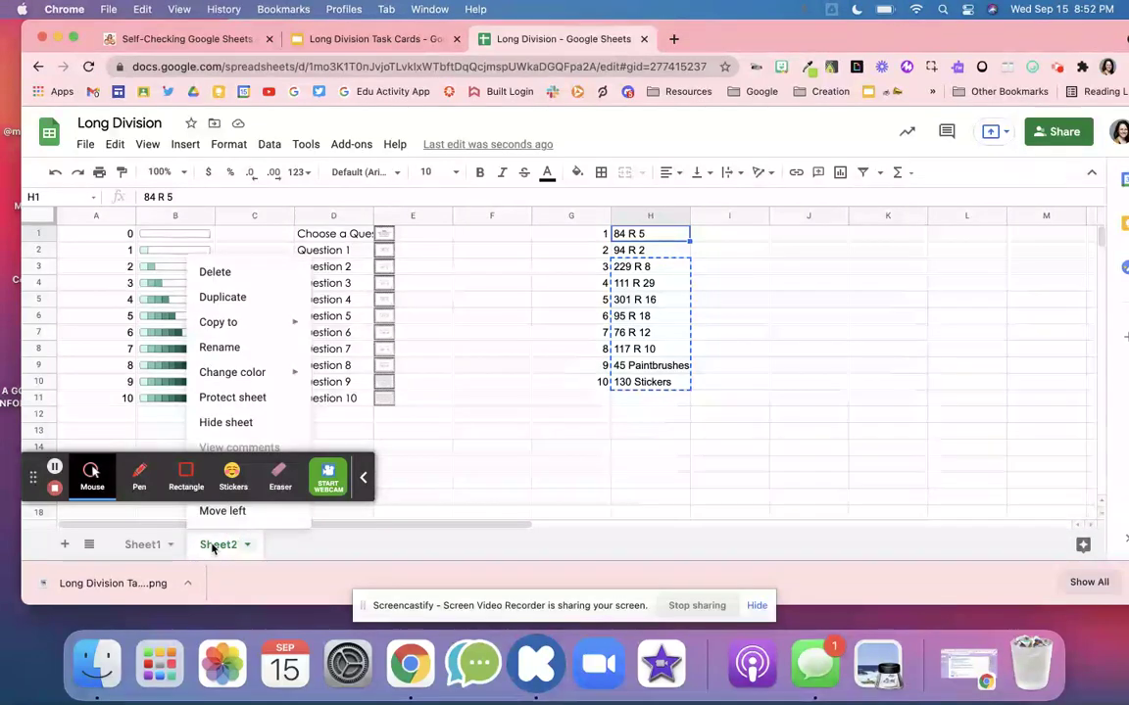
- Hide Sheet2 and pick Question 3 in A3 to show the 3,672 ÷ 16 task card
{"action": "left_click", "coordinate": [251, 424]}
{"action": "left_click", "coordinate": [459, 321]}
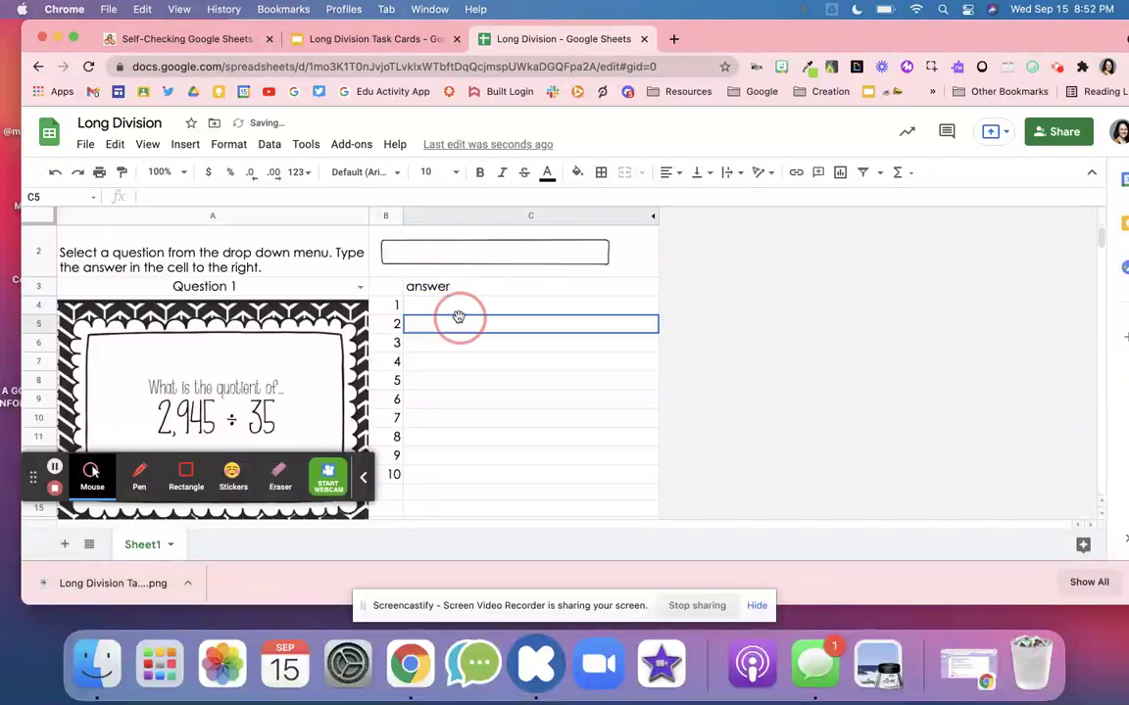
{"action": "left_click", "coordinate": [359, 287]}
{"action": "left_click", "coordinate": [308, 373]}
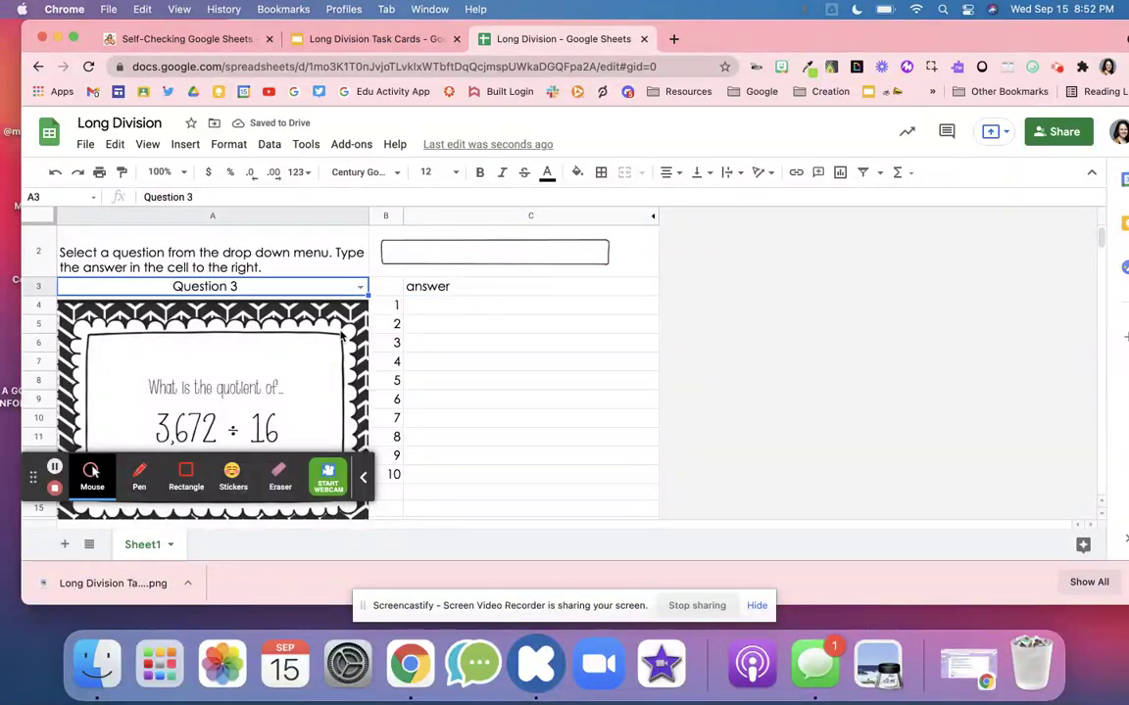
{"action": "scroll", "coordinate": [341, 335], "scroll_direction": "up", "scroll_amount": 1}
{"action": "left_click", "coordinate": [315, 328]}
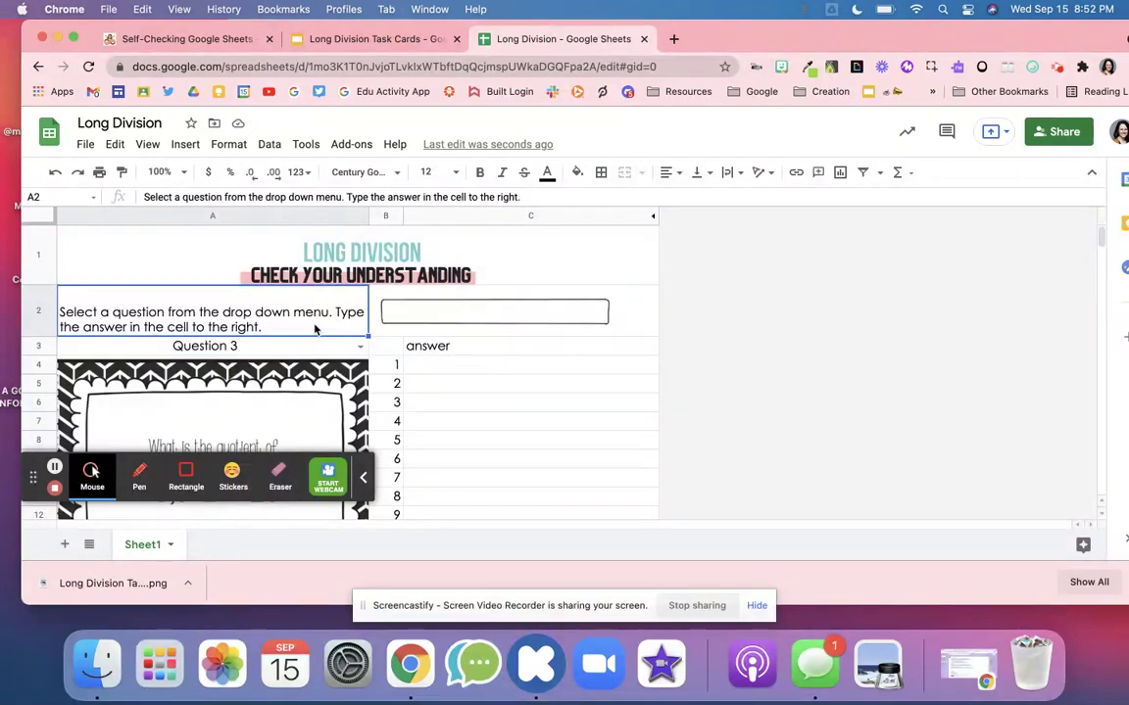
{"action": "left_click", "coordinate": [367, 280]}
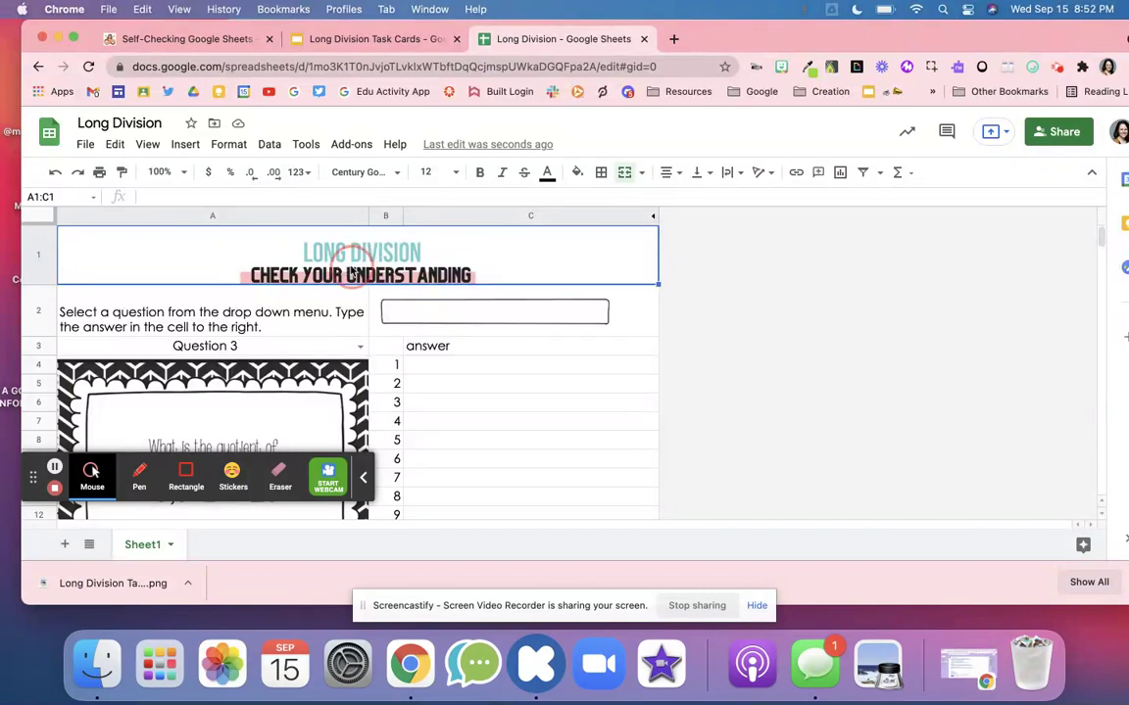
{"action": "key", "text": "Delete"}
{"action": "key", "text": "super+z"}
{"action": "scroll", "coordinate": [528, 399], "scroll_direction": "down", "scroll_amount": 5}
{"action": "scroll", "coordinate": [528, 399], "scroll_direction": "up", "scroll_amount": 5}
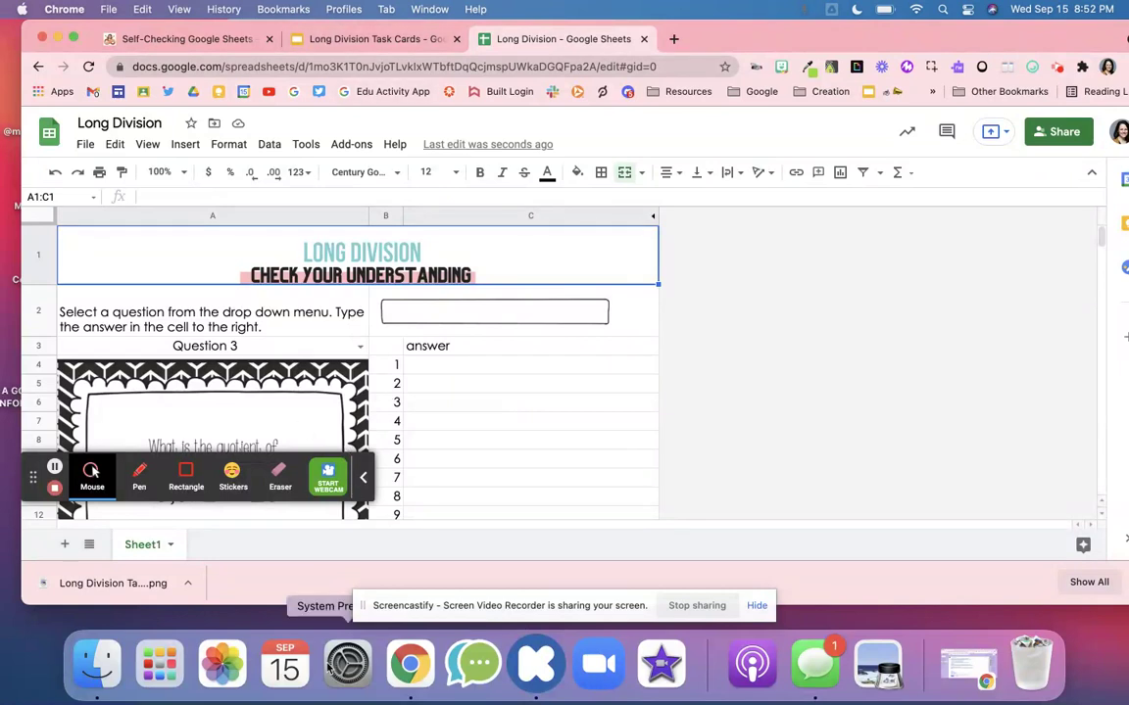
{"action": "left_click", "coordinate": [91, 549]}
{"action": "left_click", "coordinate": [124, 514]}
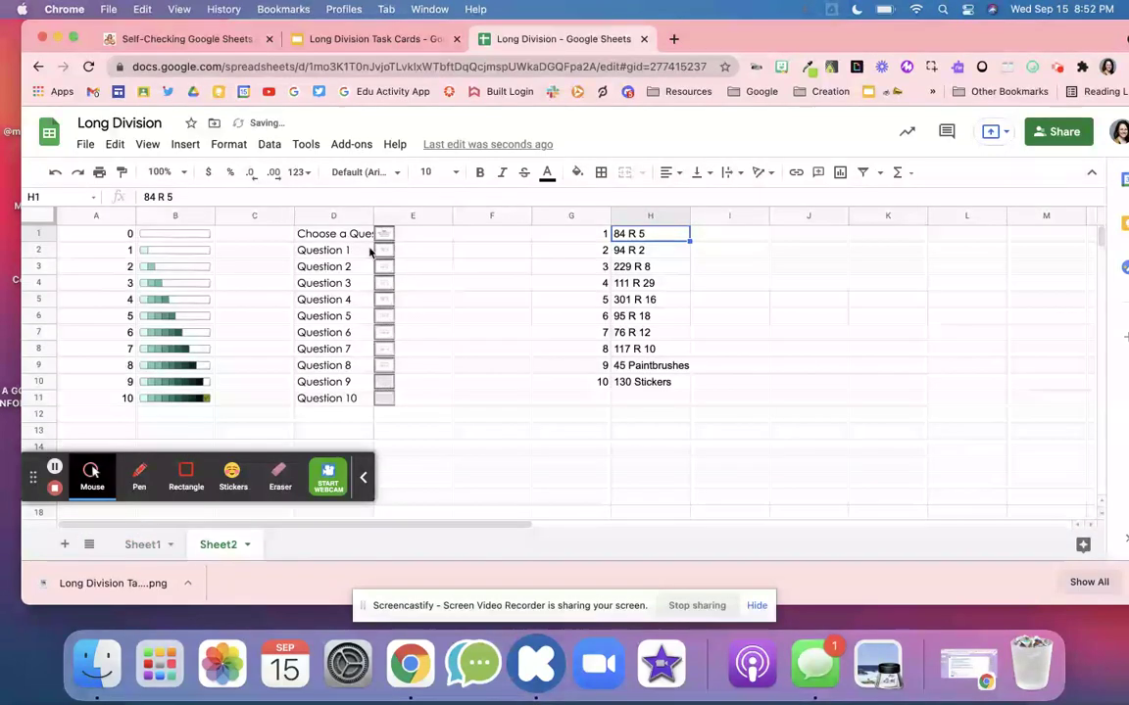
{"action": "left_click_drag", "start_coordinate": [396, 233], "coordinate": [397, 417]}
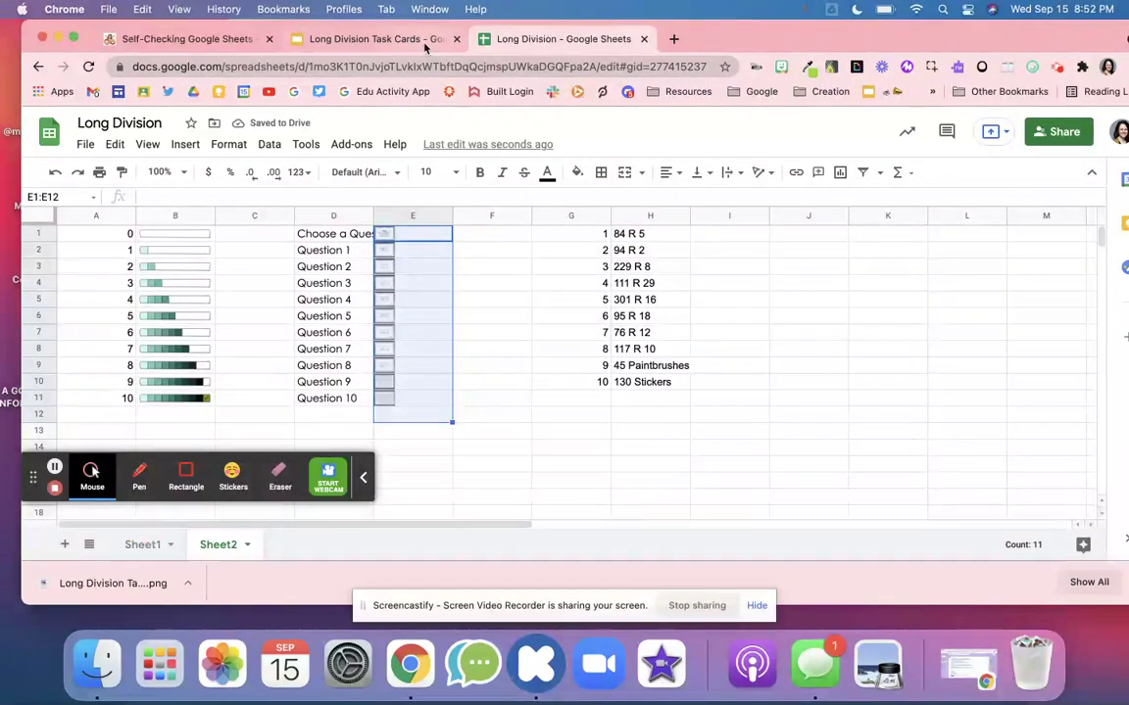
{"action": "left_click", "coordinate": [381, 38]}
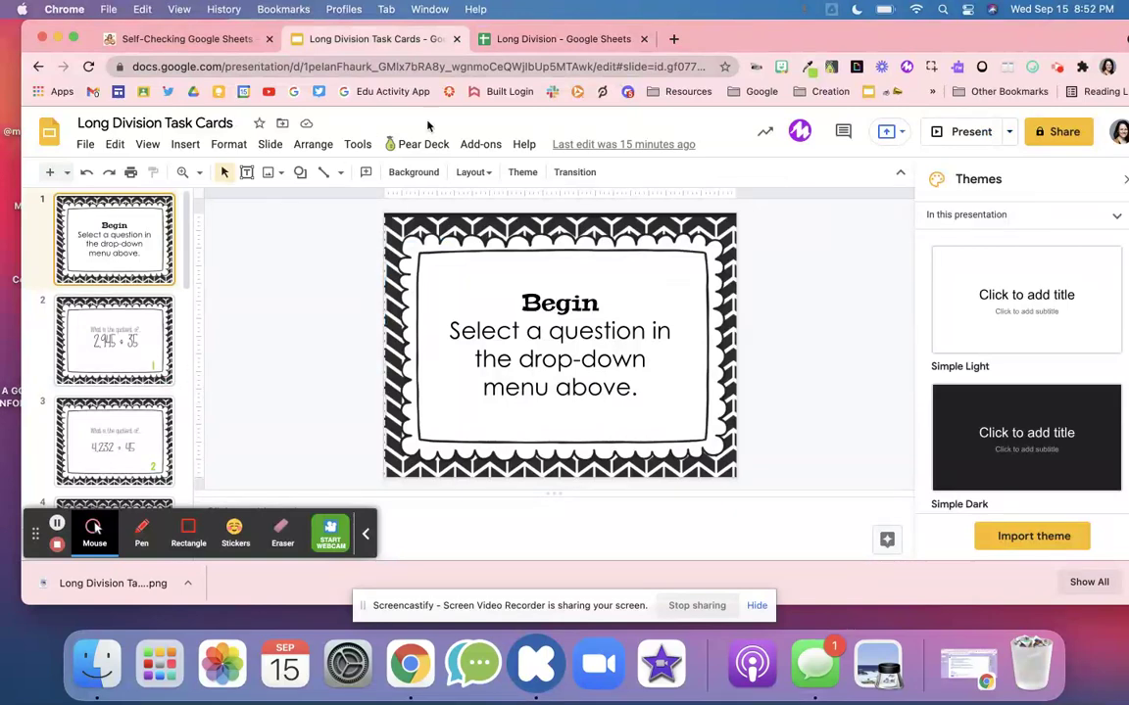
{"action": "left_click", "coordinate": [495, 39]}
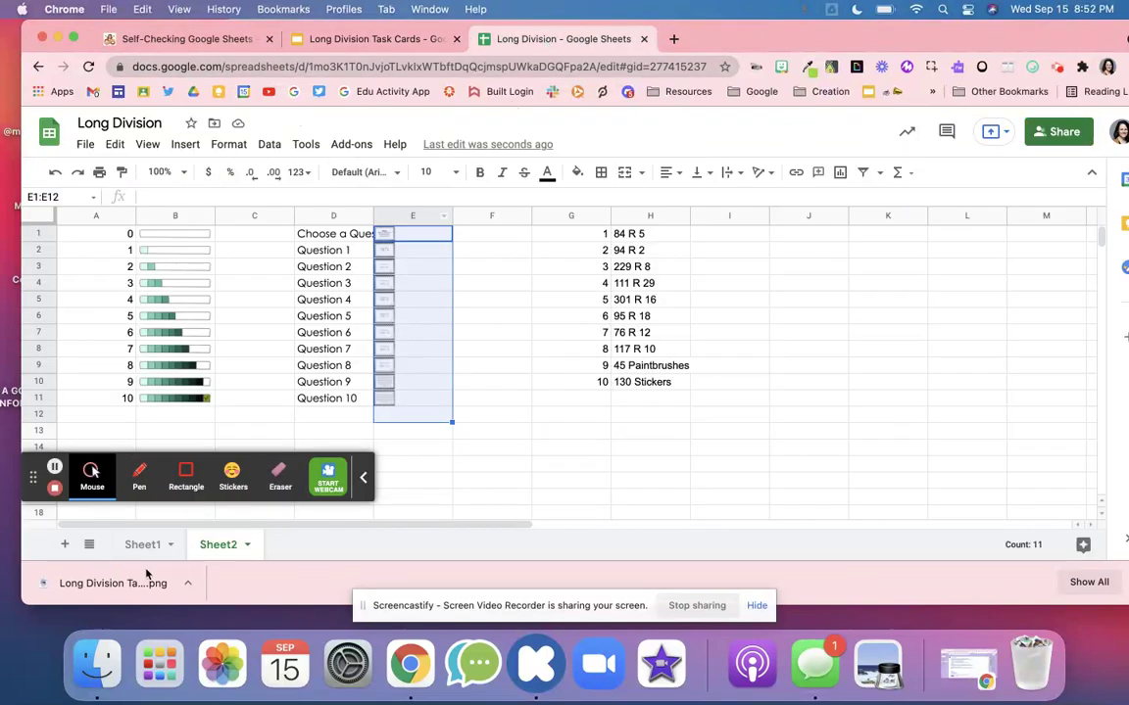
{"action": "right_click", "coordinate": [221, 542]}
{"action": "mouse_move", "coordinate": [251, 388]}
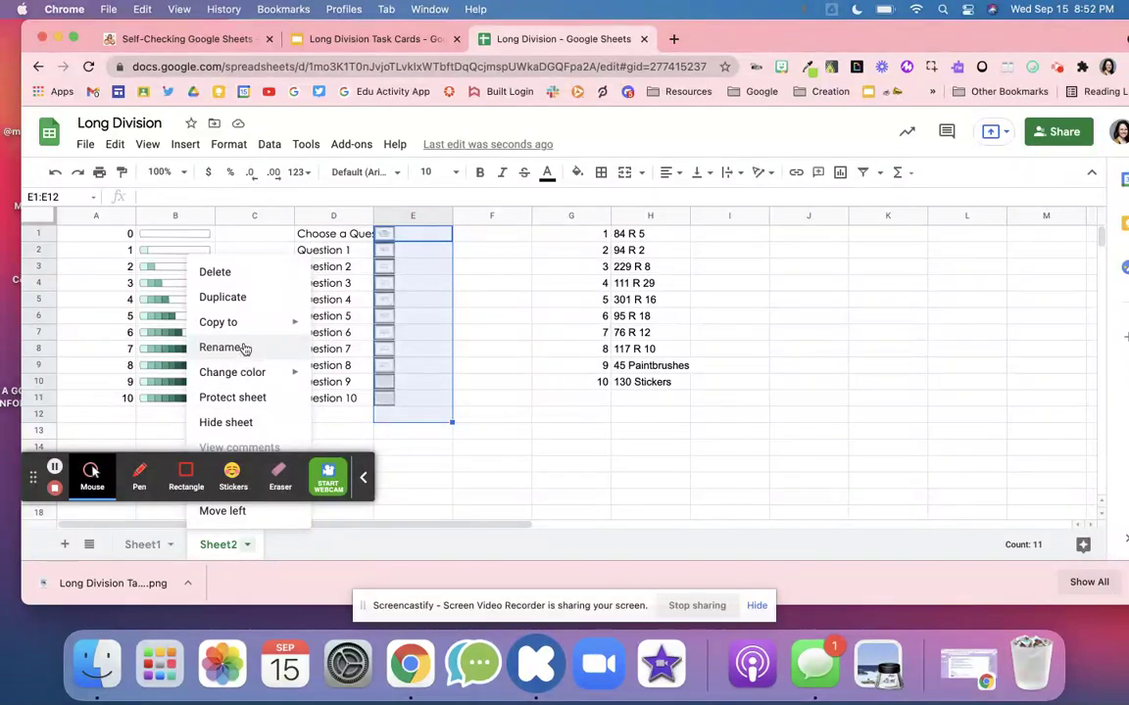
{"action": "left_click", "coordinate": [245, 423]}
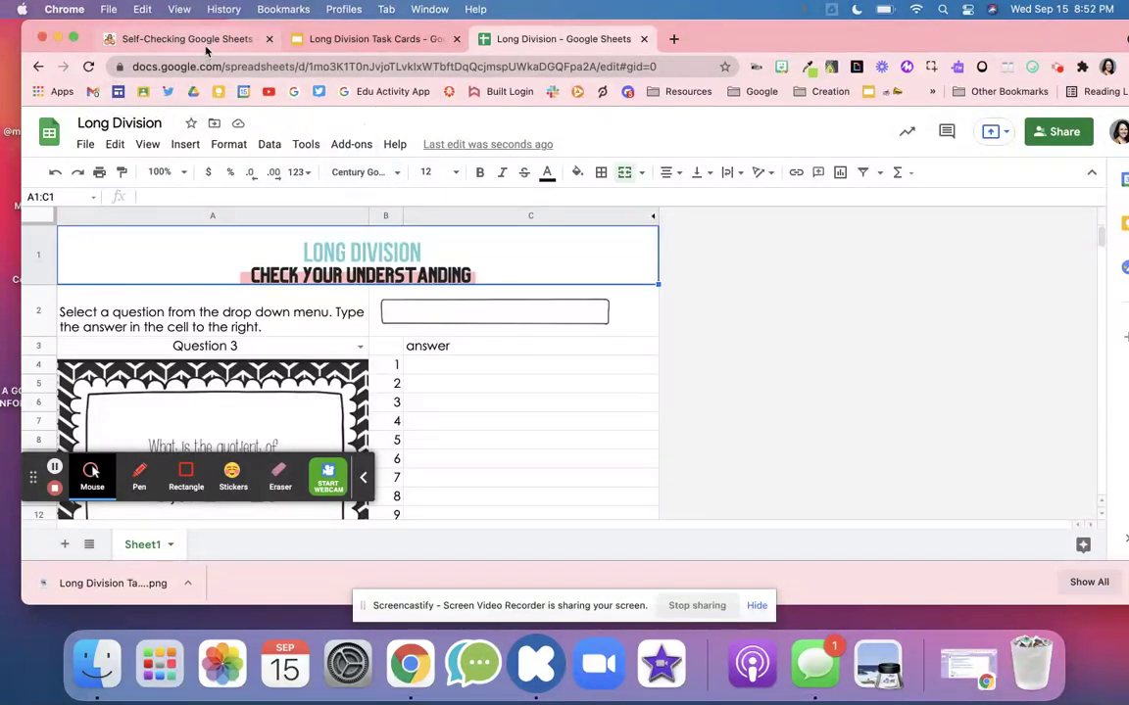
{"action": "left_click", "coordinate": [201, 39]}
{"action": "left_click", "coordinate": [324, 44]}
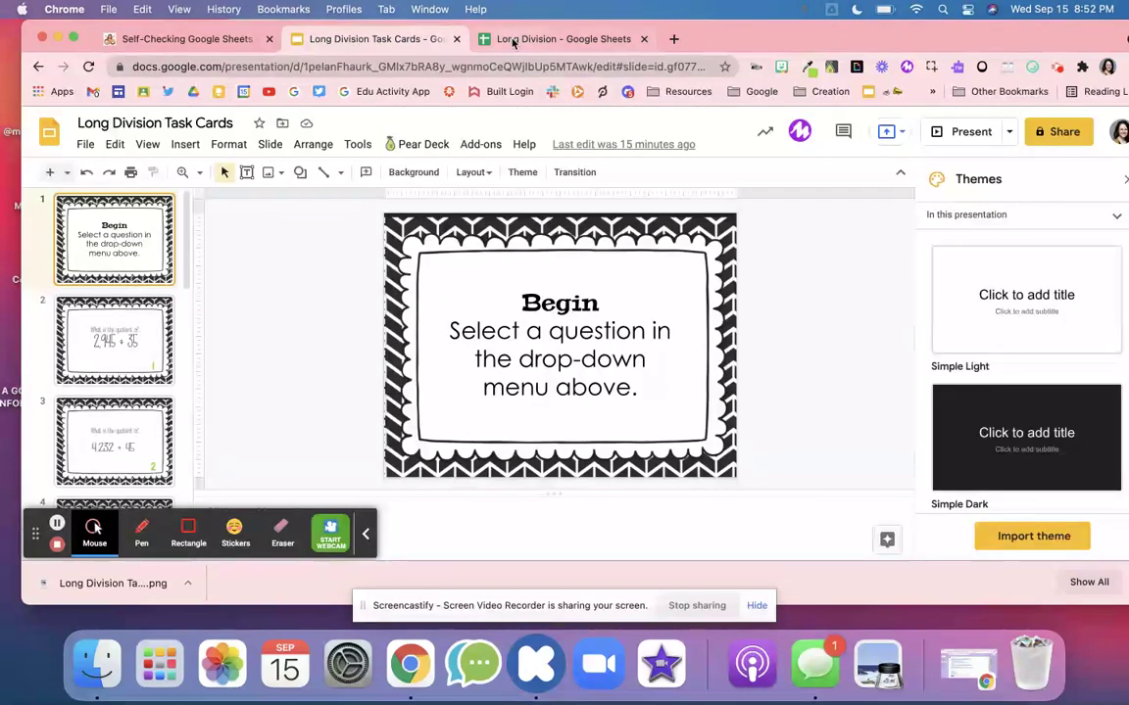
{"action": "left_click", "coordinate": [541, 39]}
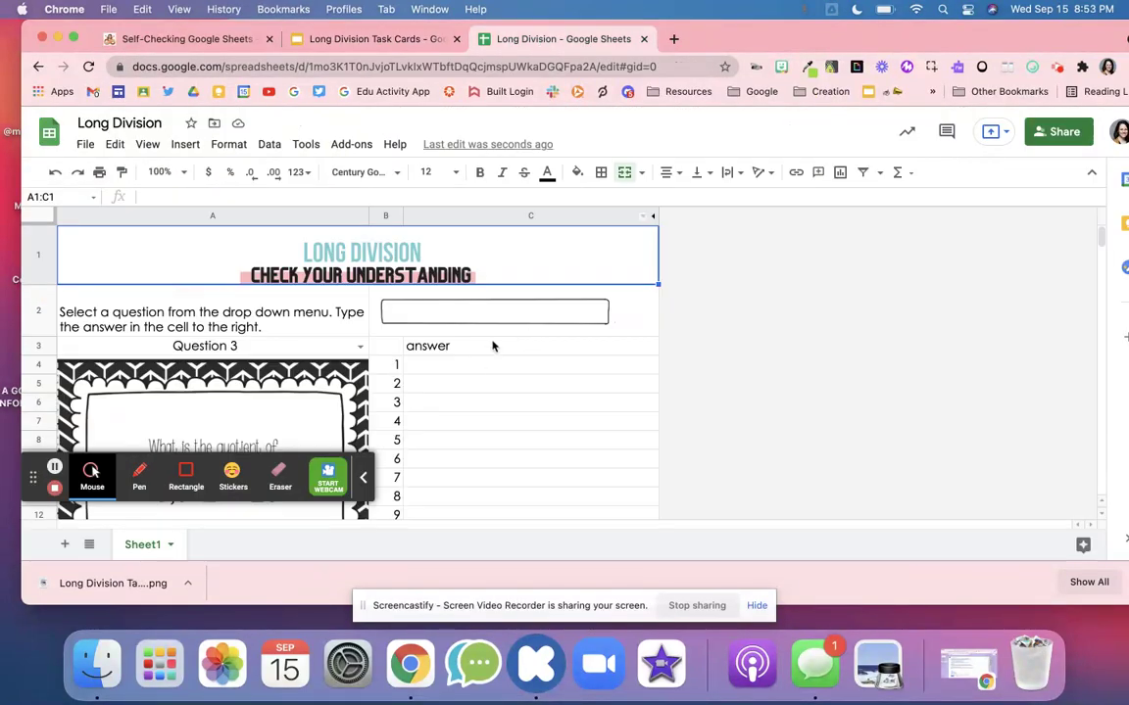